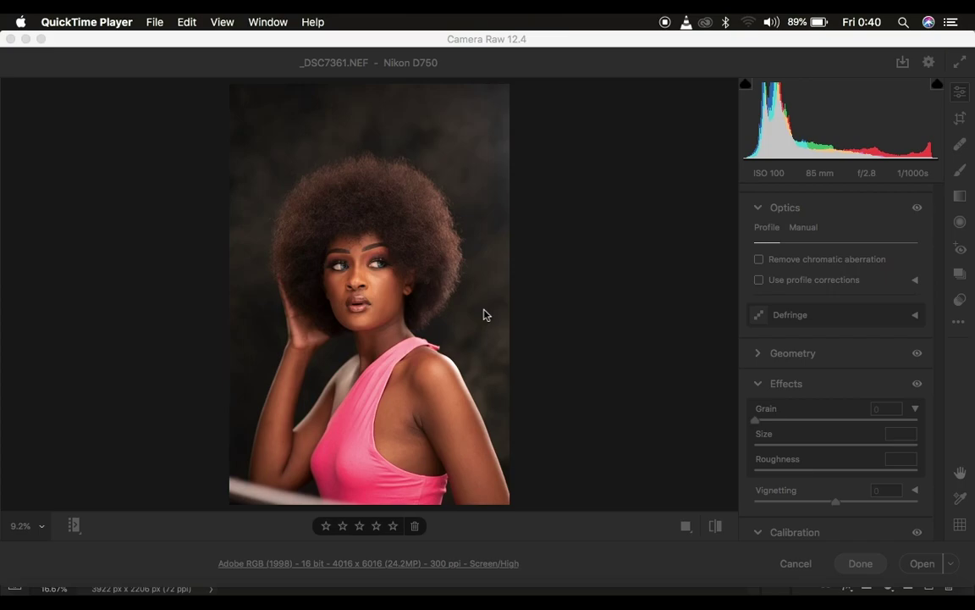
Set the output sharpening to Screen in the Camera Raw workflow preferences and accept them.
left_click(381, 39)
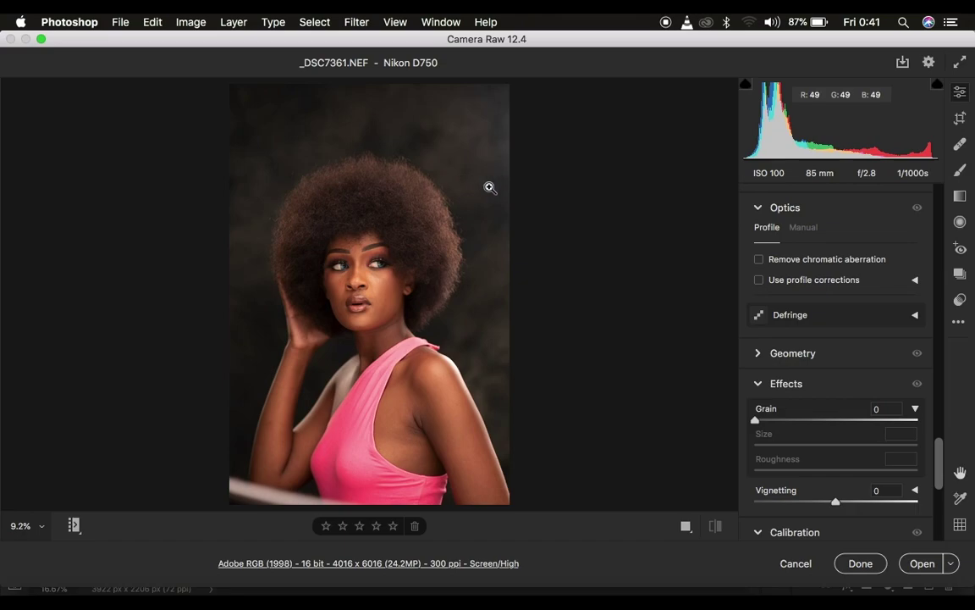
scroll(865, 368, "up", 15)
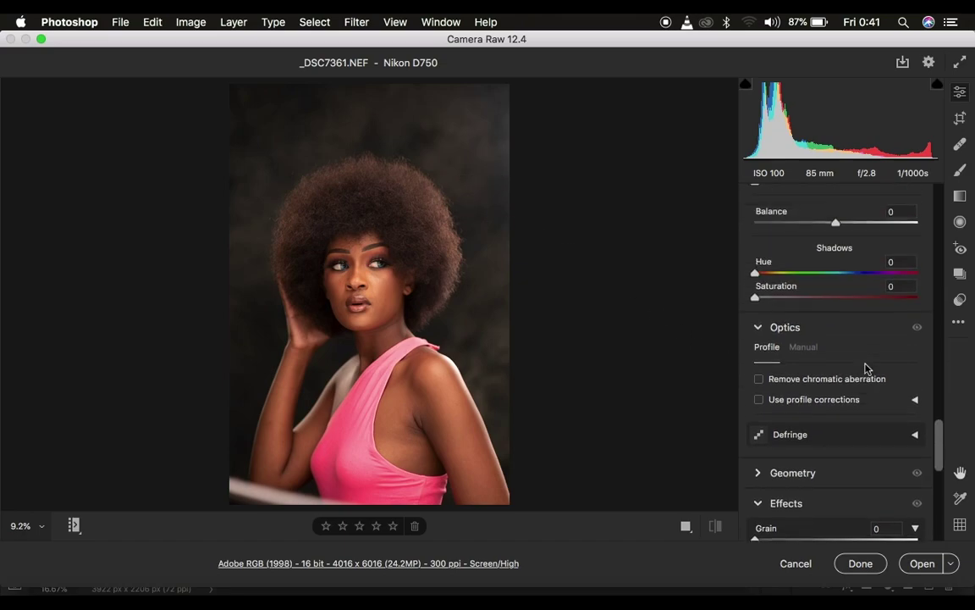
scroll(865, 369, "up", 2)
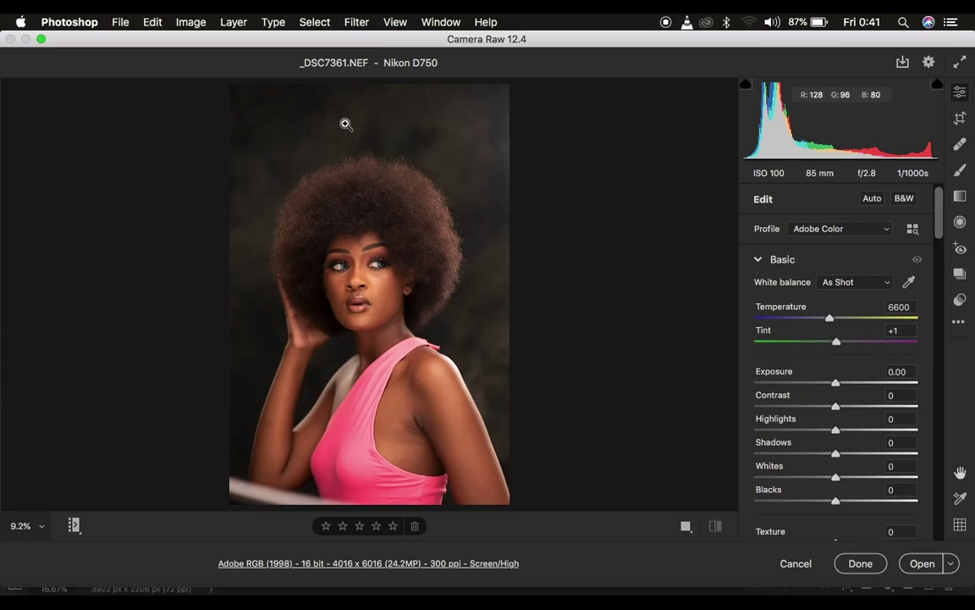
left_click(330, 564)
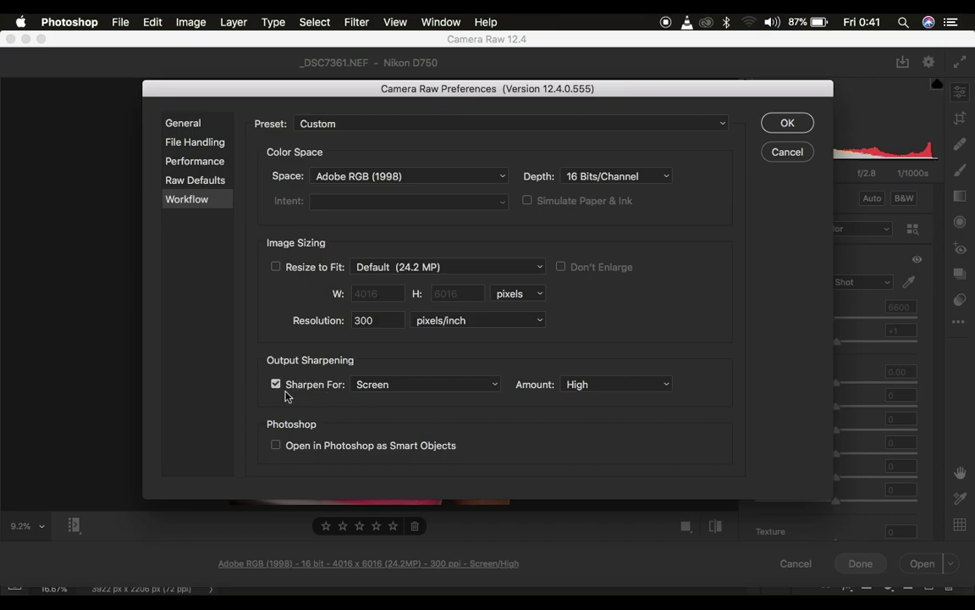
left_click(407, 380)
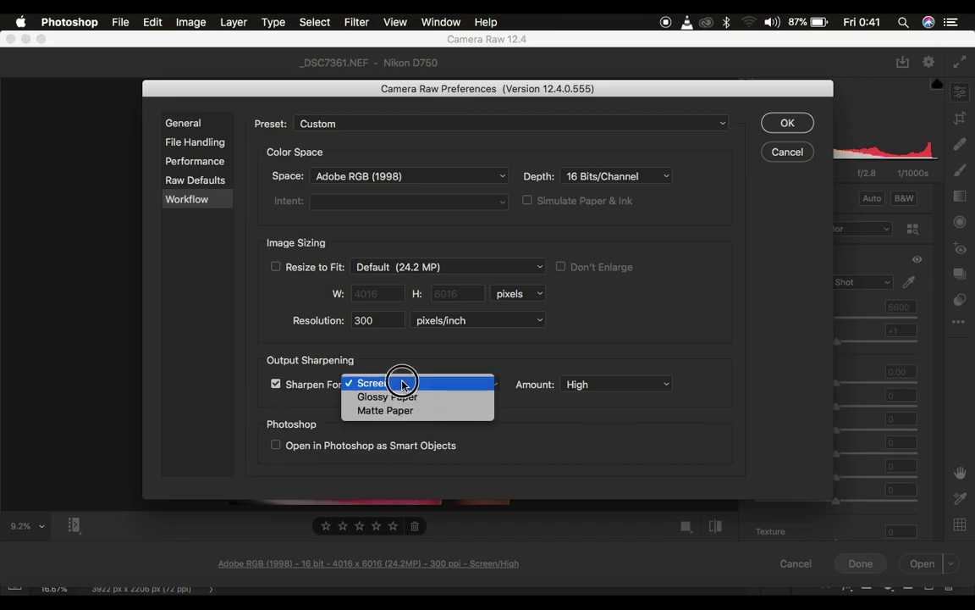
left_click(403, 383)
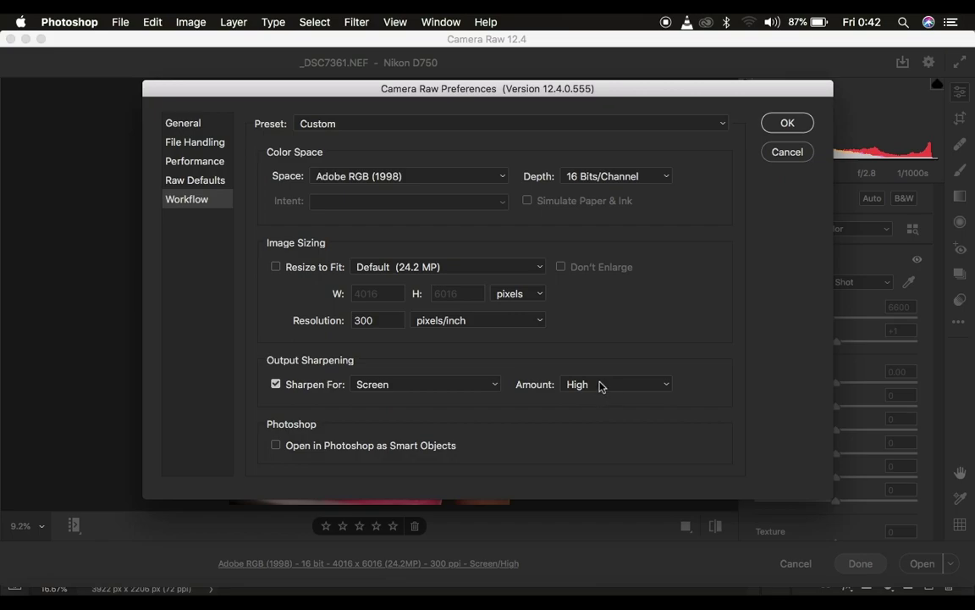
left_click(788, 124)
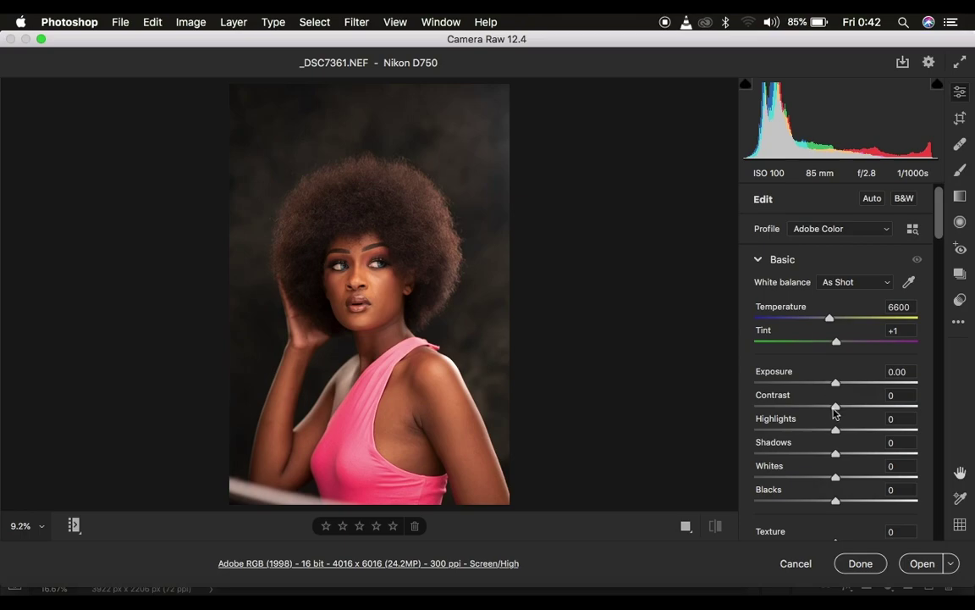
Set the photo's Highlights to -79 and Whites to -50, and compare the result with the original.
left_click(828, 432)
left_click_drag(828, 432, 772, 432)
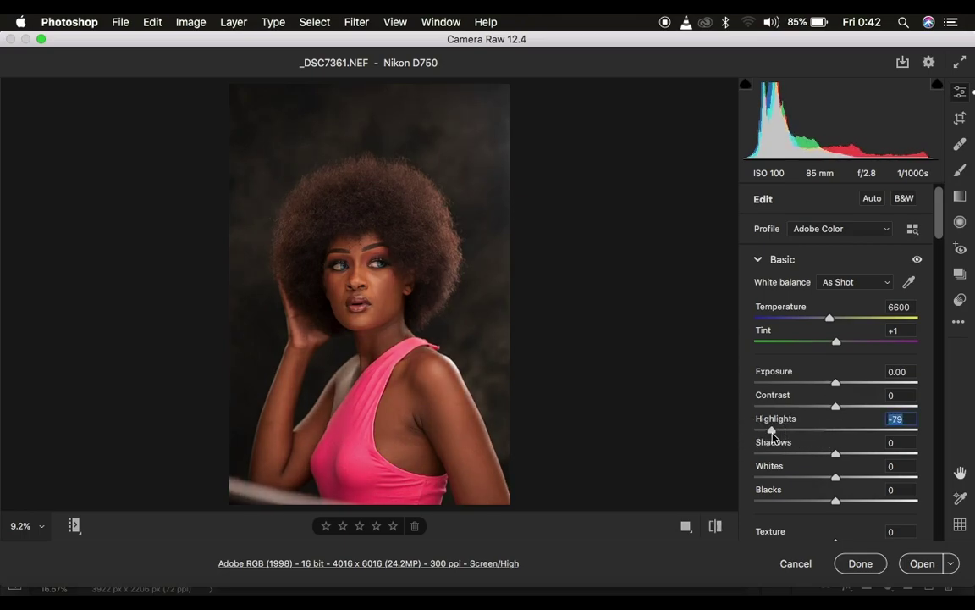
left_click_drag(833, 477, 794, 480)
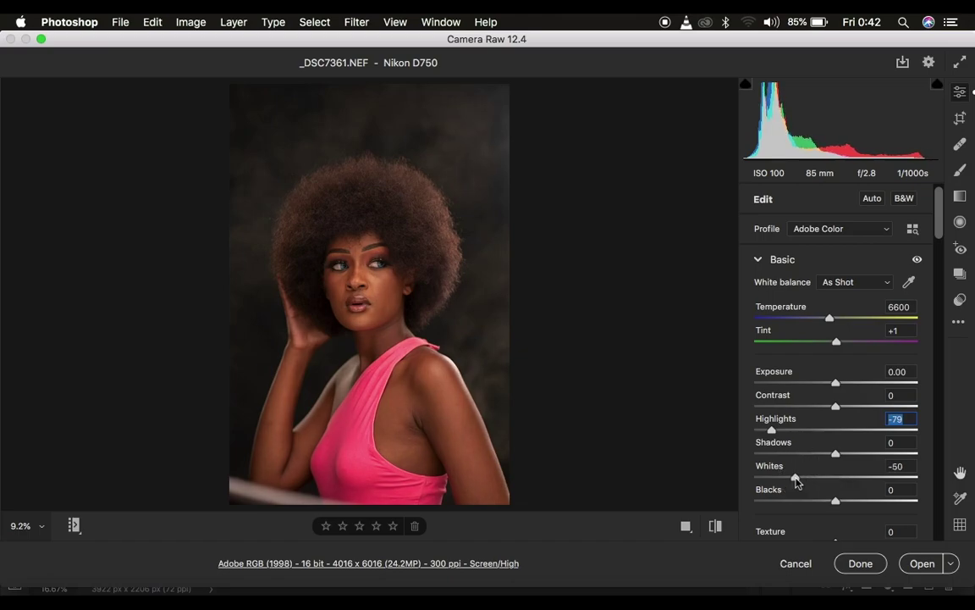
left_click(716, 526)
left_click(716, 526)
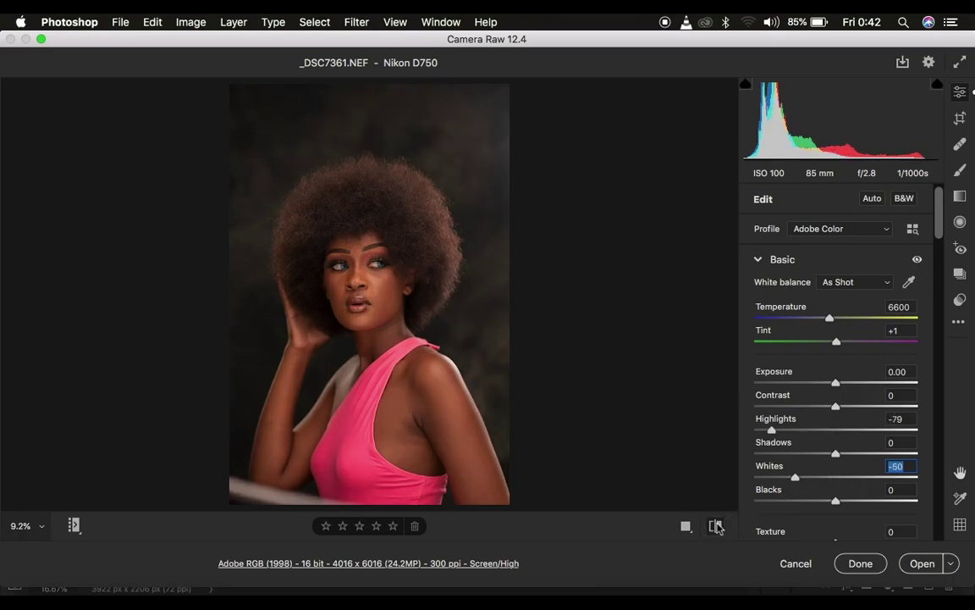
left_click(715, 526)
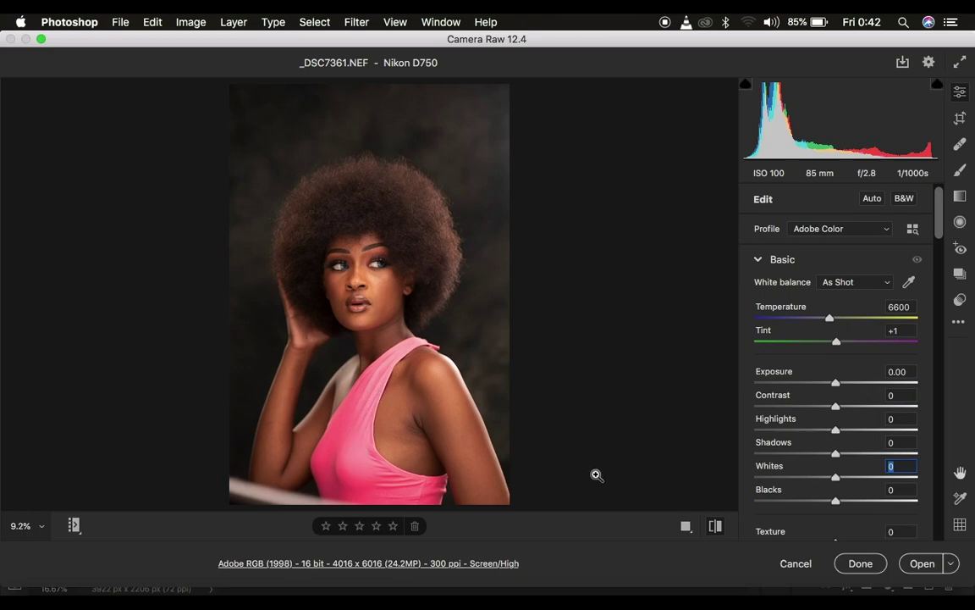
left_click(715, 526)
left_click(715, 530)
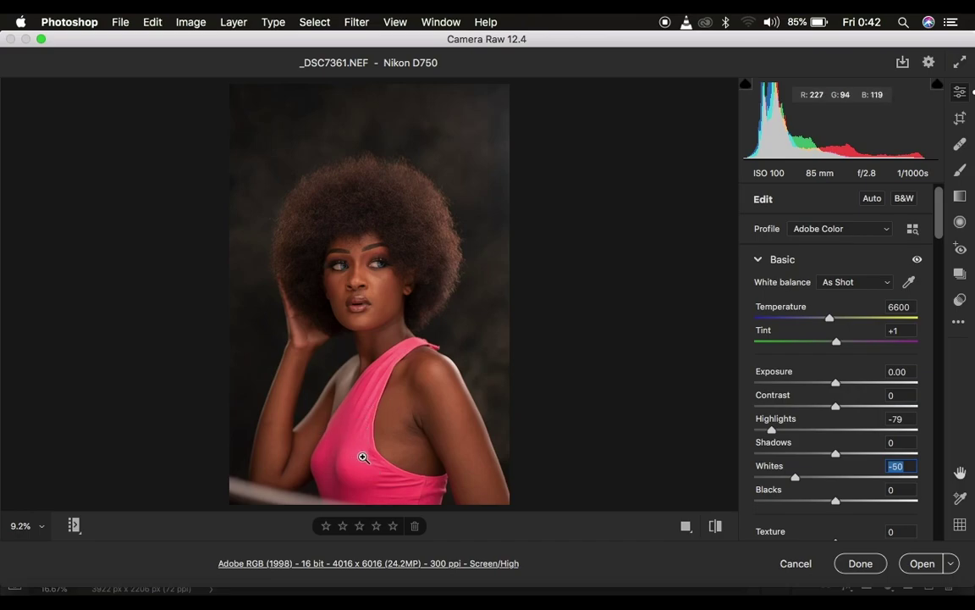
left_click(715, 526)
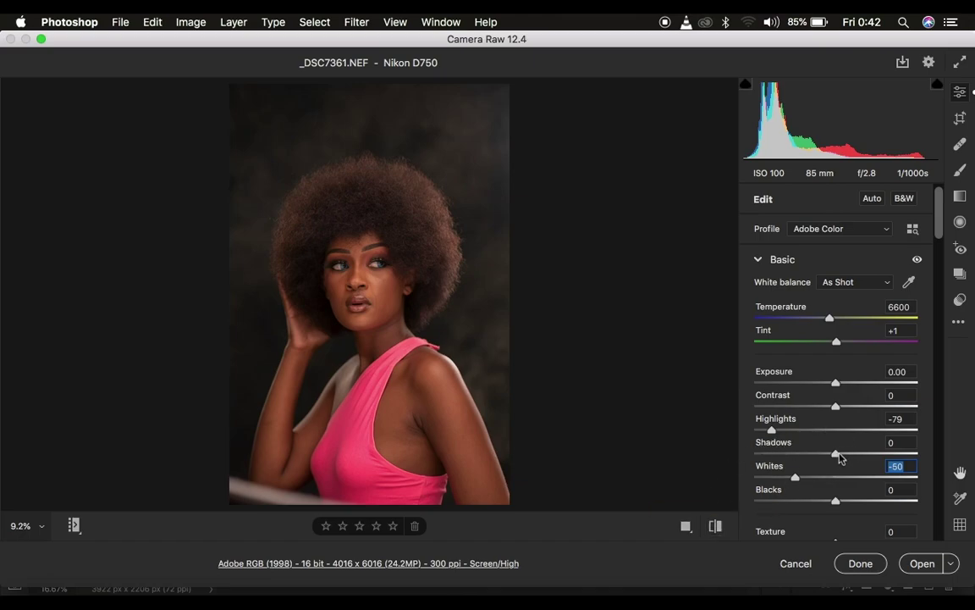
Set Shadows to +26 and Blacks to -11, and compare the photo before and after.
left_click_drag(845, 455, 857, 457)
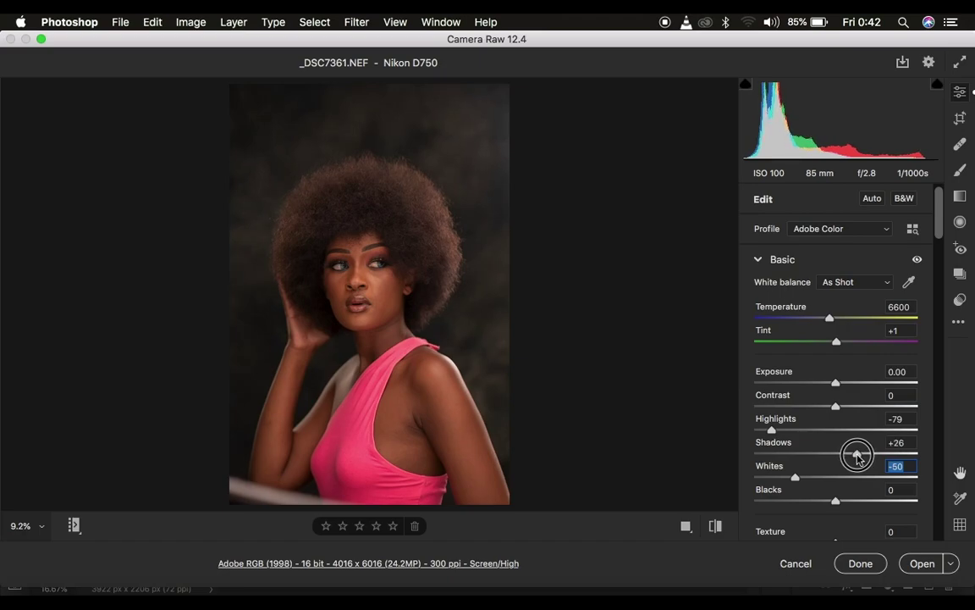
left_click_drag(857, 458, 857, 457)
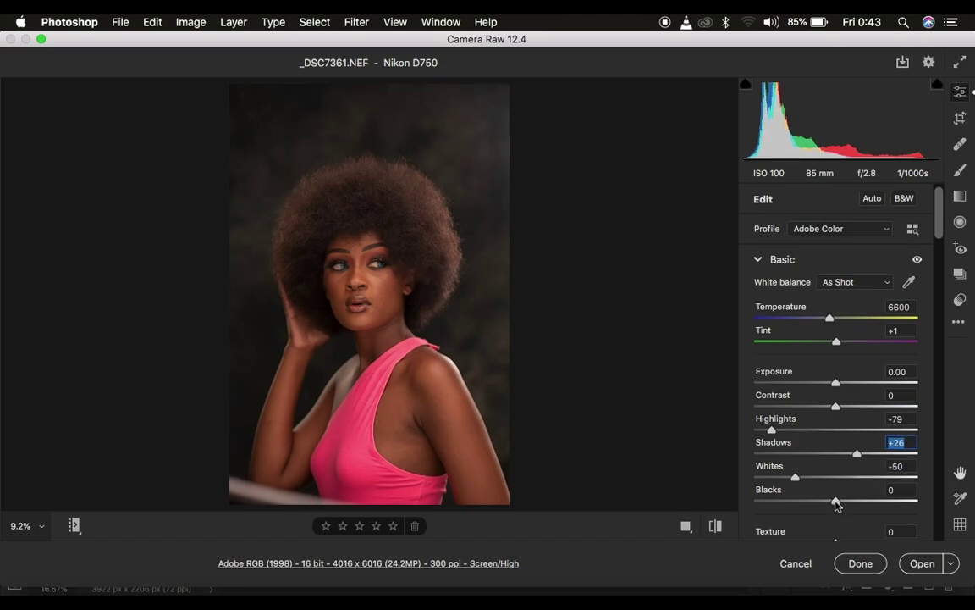
left_click(836, 502)
left_click_drag(836, 504, 827, 506)
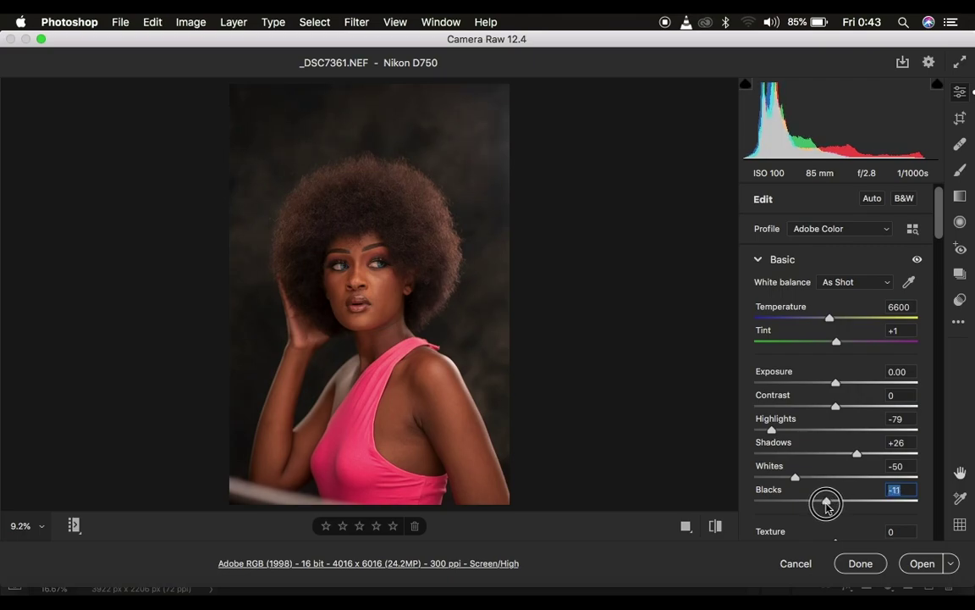
left_click(716, 527)
left_click(716, 527)
left_click(715, 527)
left_click(715, 526)
Set the photo's Contrast to +2 and Clarity to +3.
left_click_drag(837, 408, 839, 408)
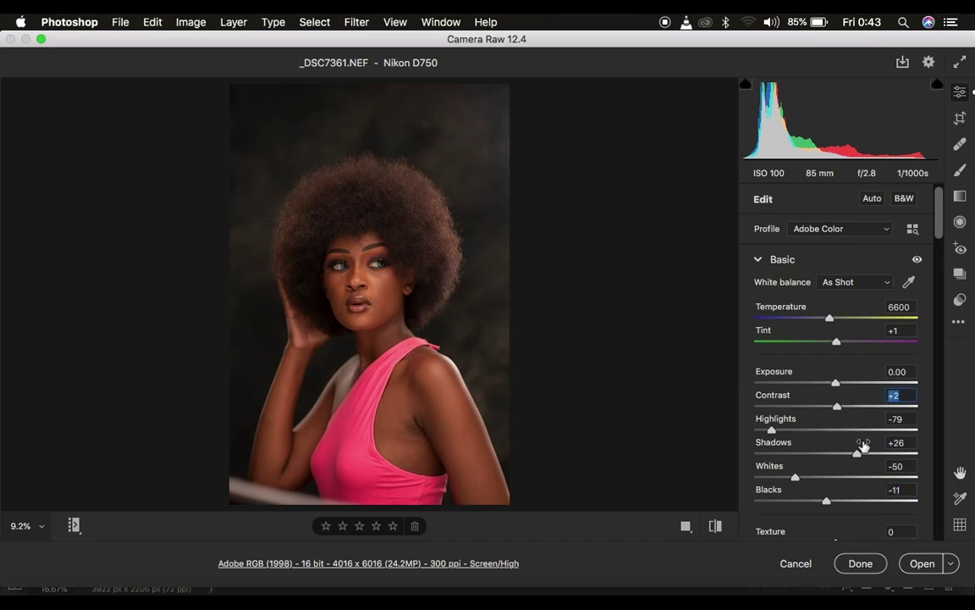
scroll(865, 449, "down", 5)
left_click_drag(835, 400, 838, 403)
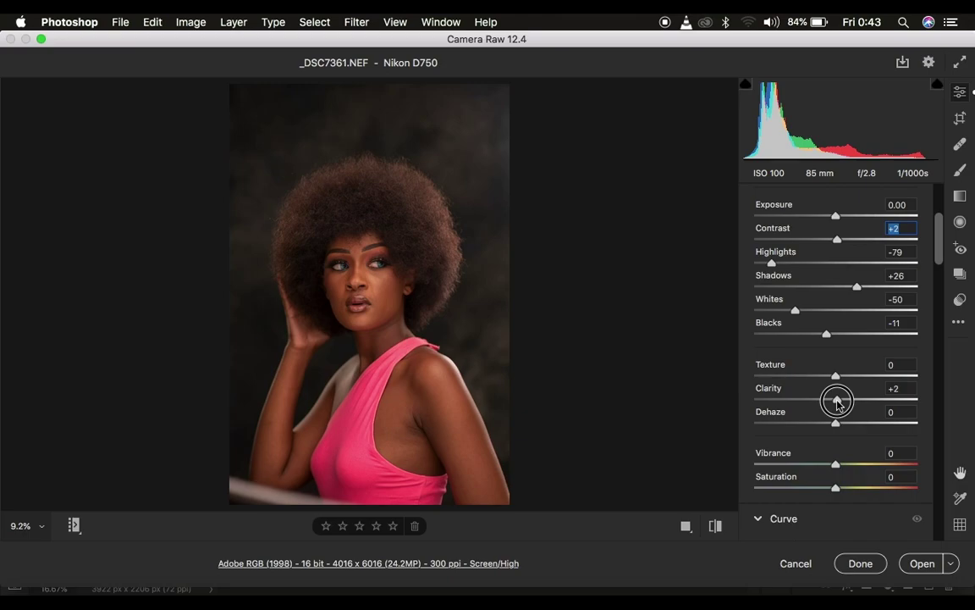
left_click_drag(838, 404, 838, 404)
left_click_drag(838, 403, 838, 403)
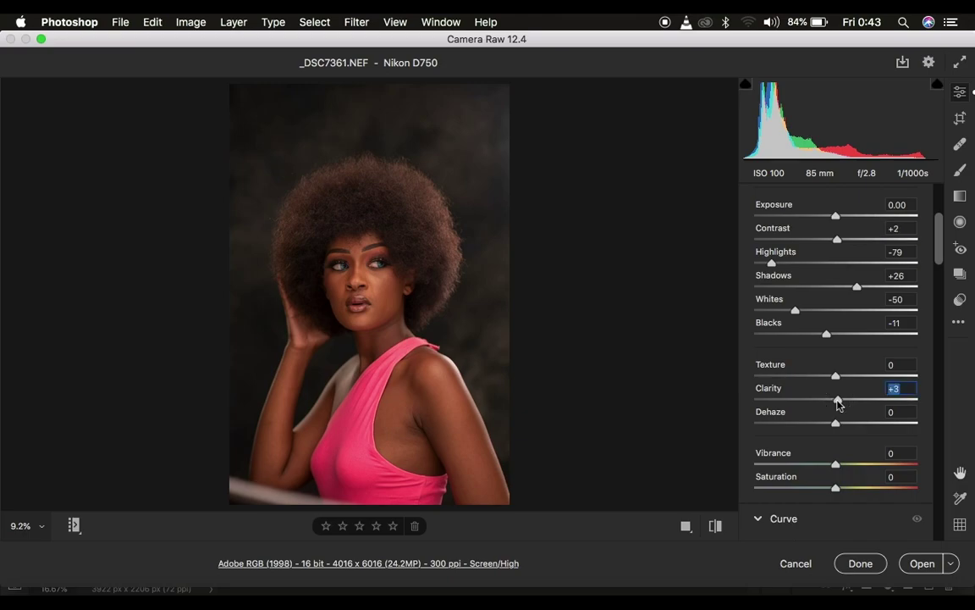
Look through the hue, saturation and luminance adjustments of the HSL Color Mixer.
scroll(864, 446, "down", 10)
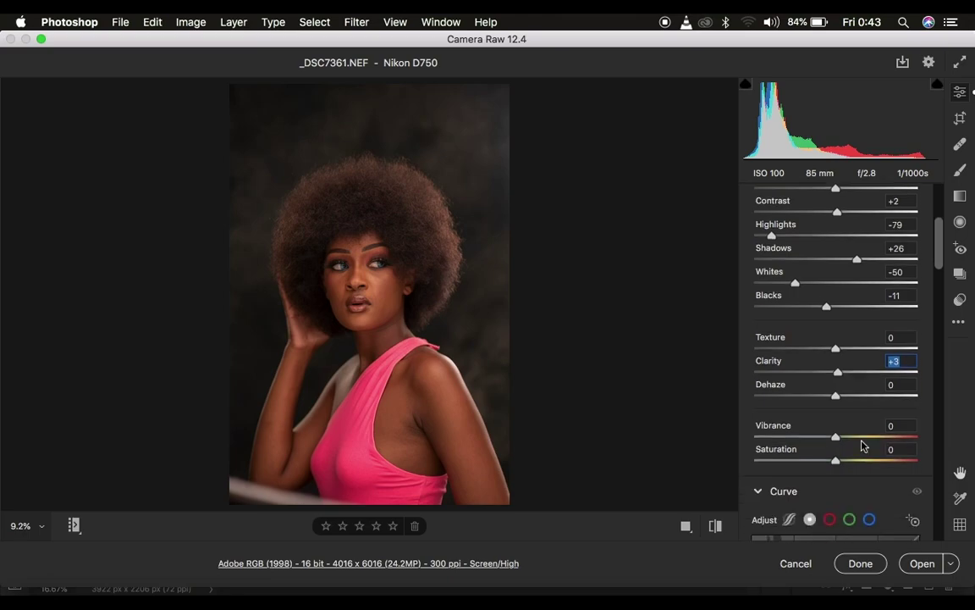
scroll(863, 446, "down", 12)
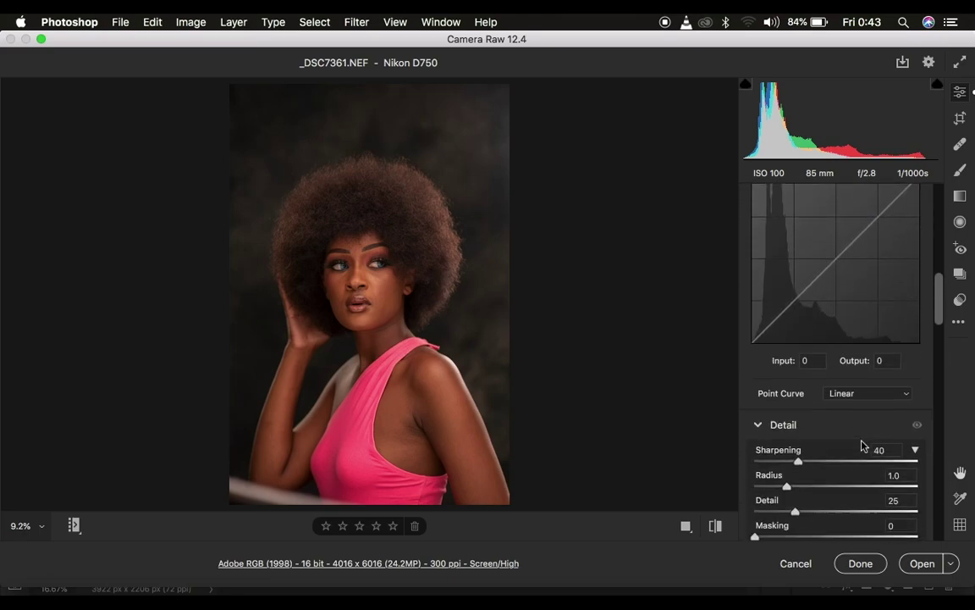
scroll(864, 446, "down", 1)
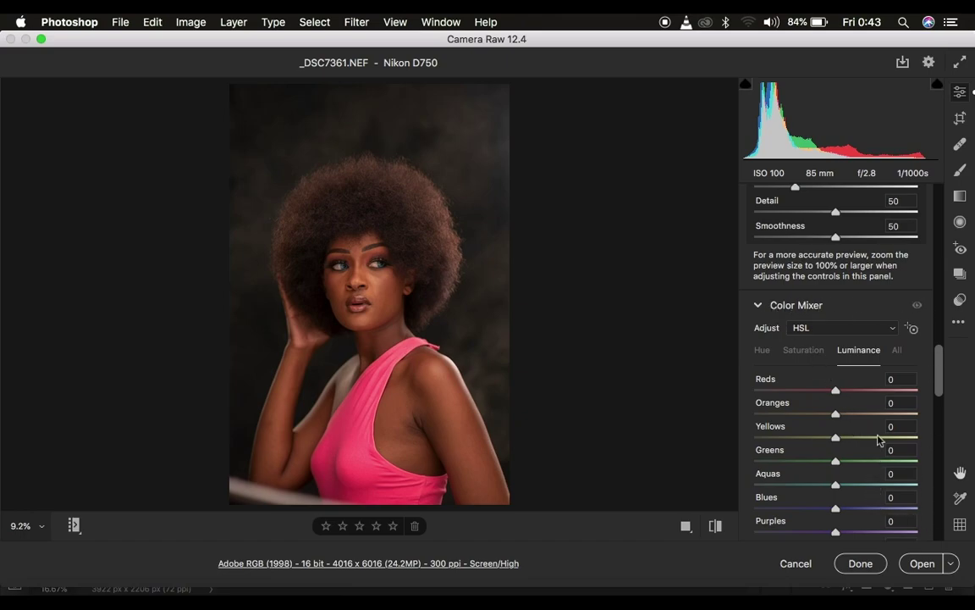
scroll(879, 439, "down", 5)
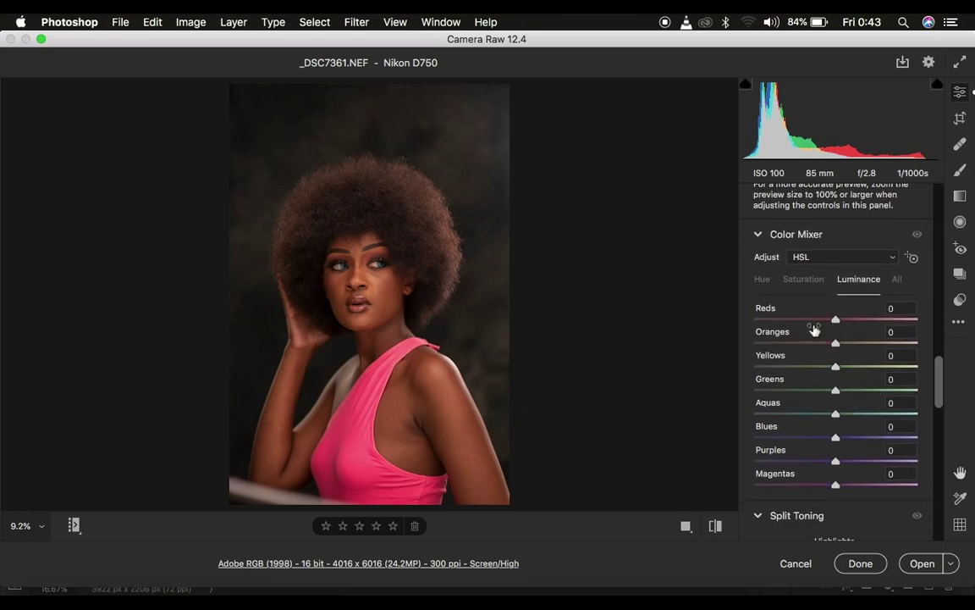
left_click(760, 281)
left_click(806, 281)
left_click(862, 281)
left_click(802, 281)
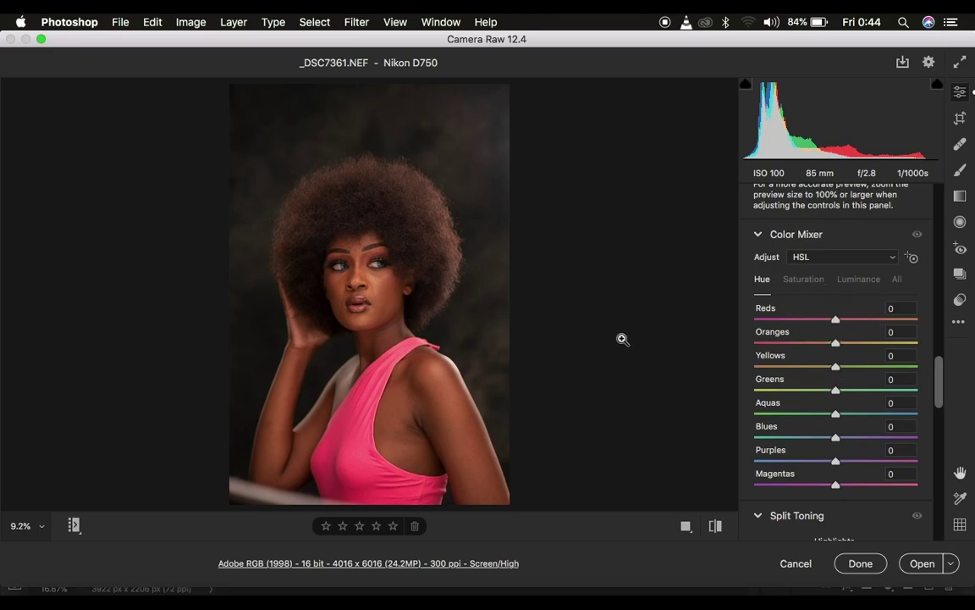
Inspect the facial skin tones up close and set the Reds hue to +5 in the Color Mixer.
left_click(383, 293)
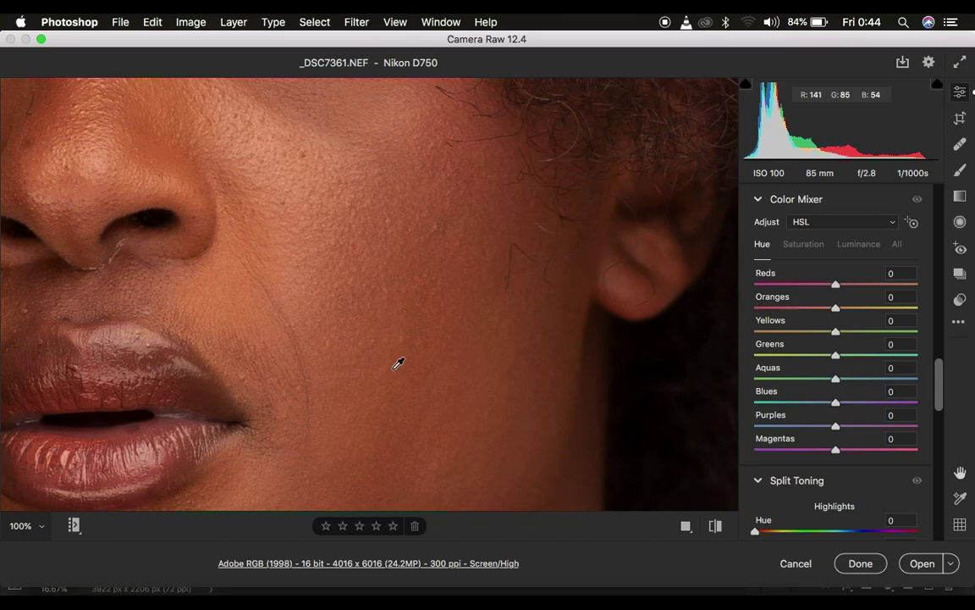
key("super+minus")
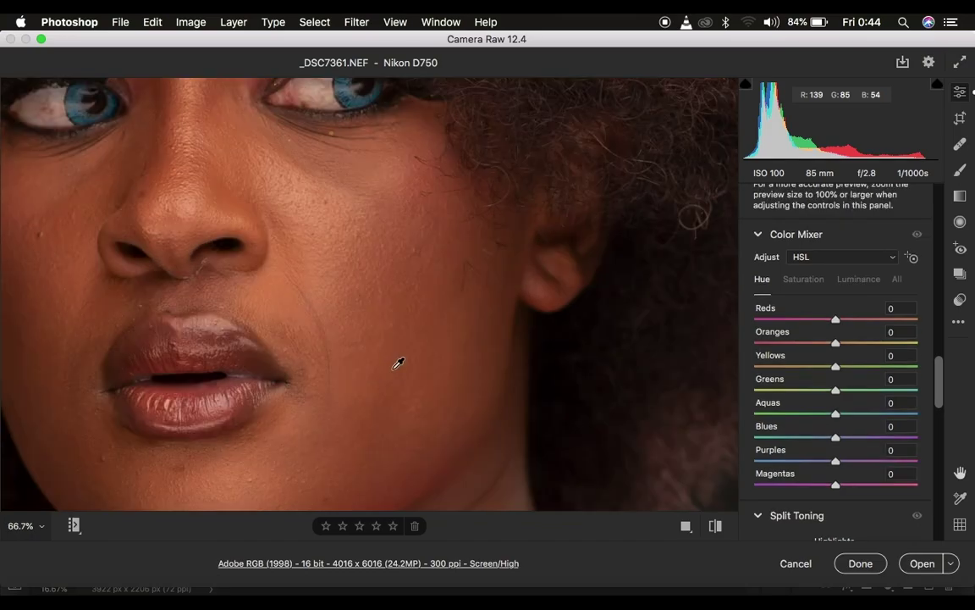
key("super+minus")
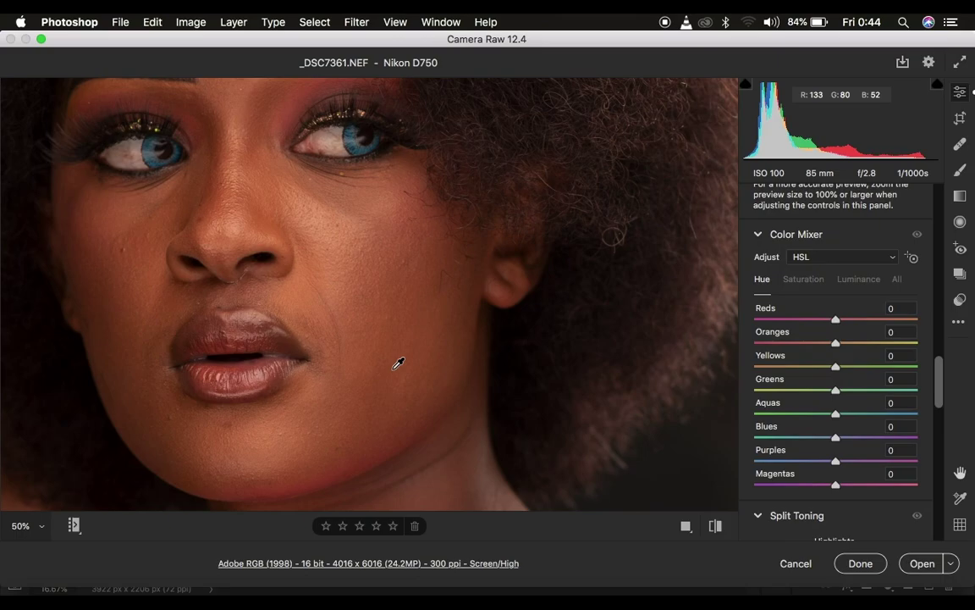
key("super+minus")
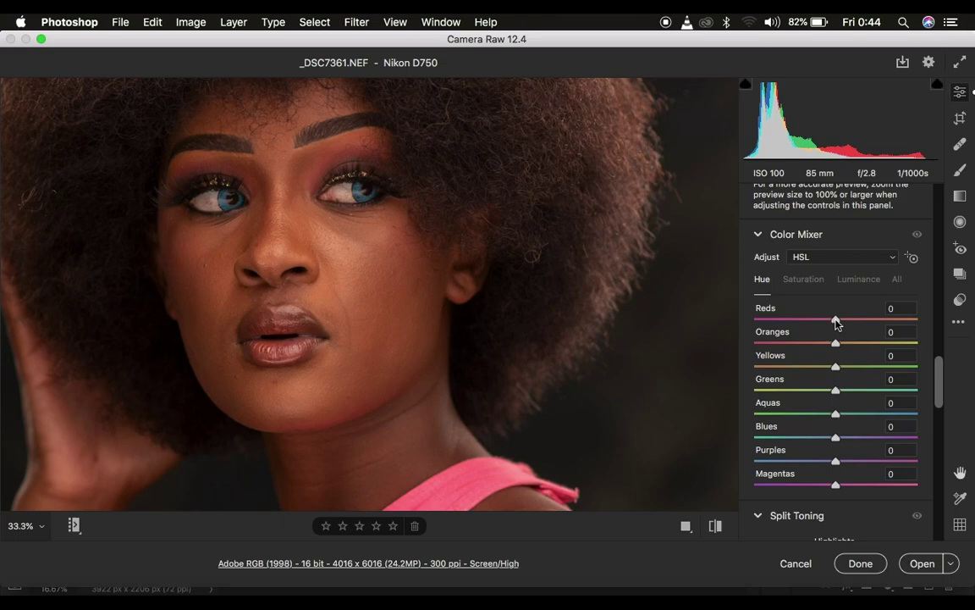
left_click_drag(835, 322, 841, 322)
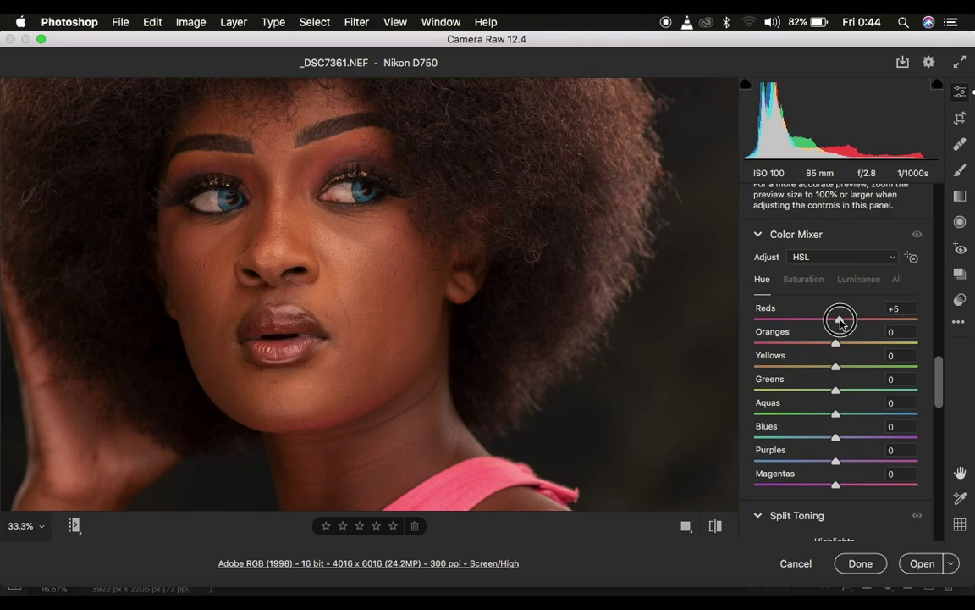
left_click_drag(841, 322, 836, 321)
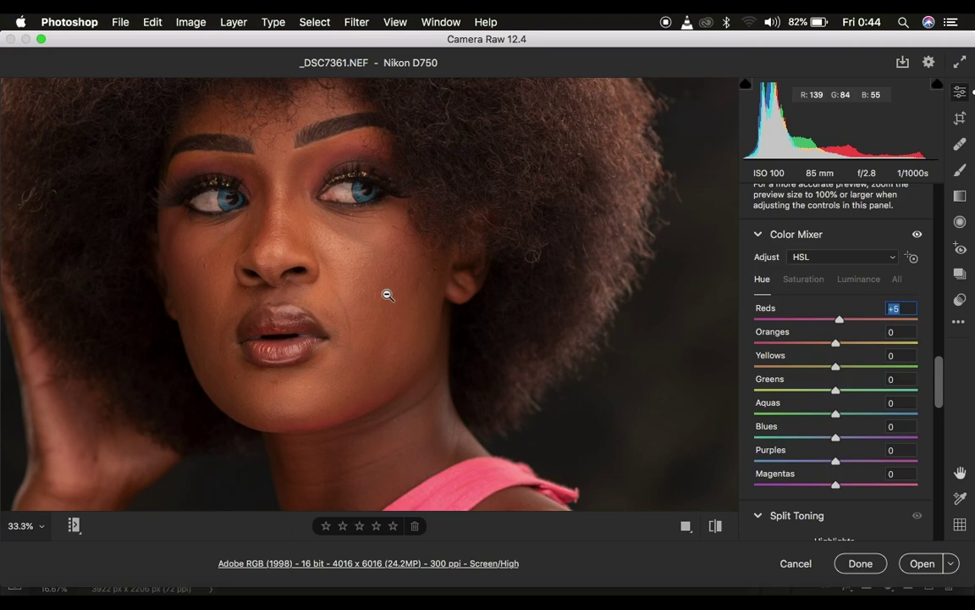
Test the Oranges hue at -81 on the whole portrait, and set it to +48.
key("super+minus")
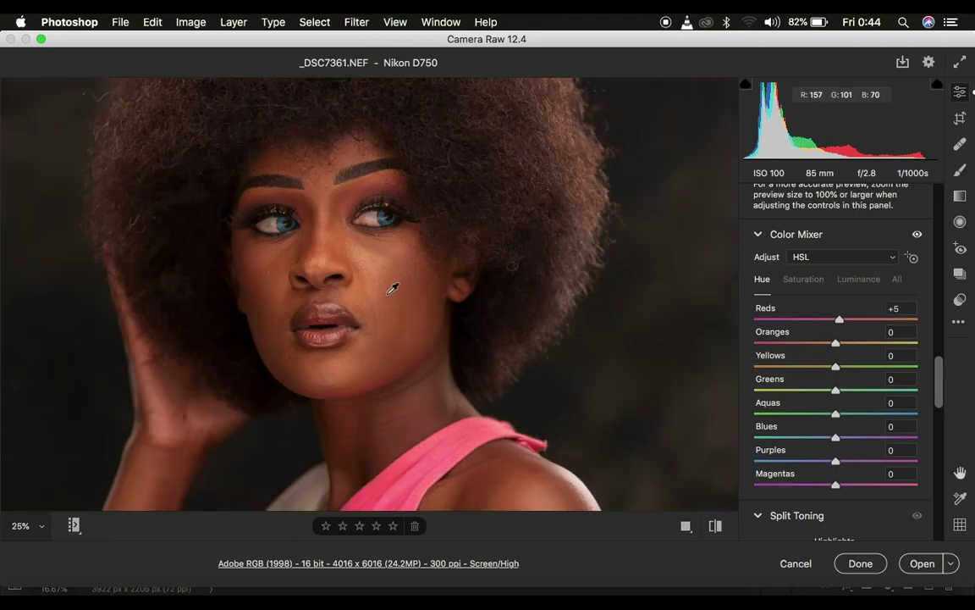
key("super+minus")
key("super+minus")
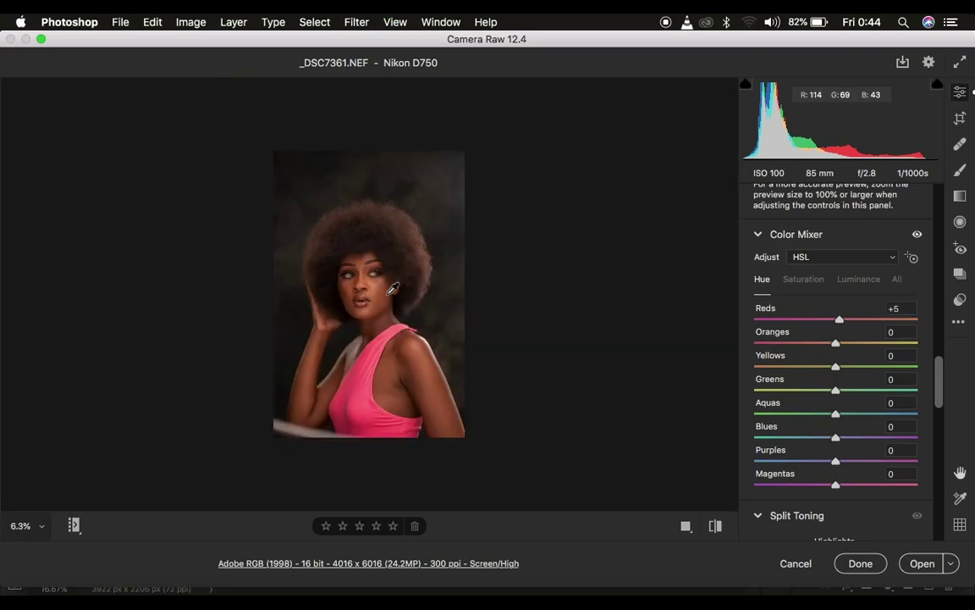
left_click(352, 262)
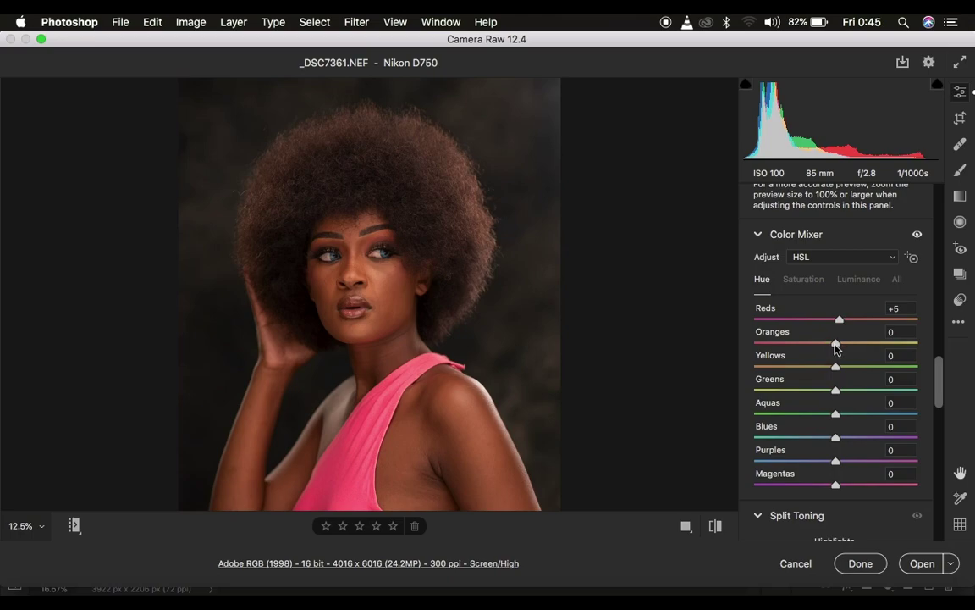
left_click_drag(834, 343, 834, 346)
left_click_drag(833, 343, 769, 347)
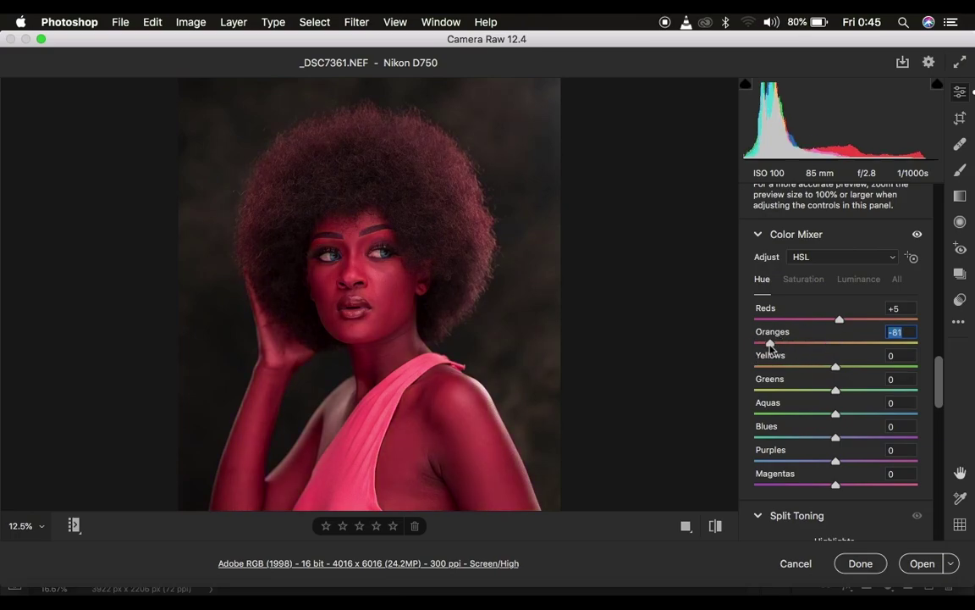
left_click_drag(771, 344, 878, 344)
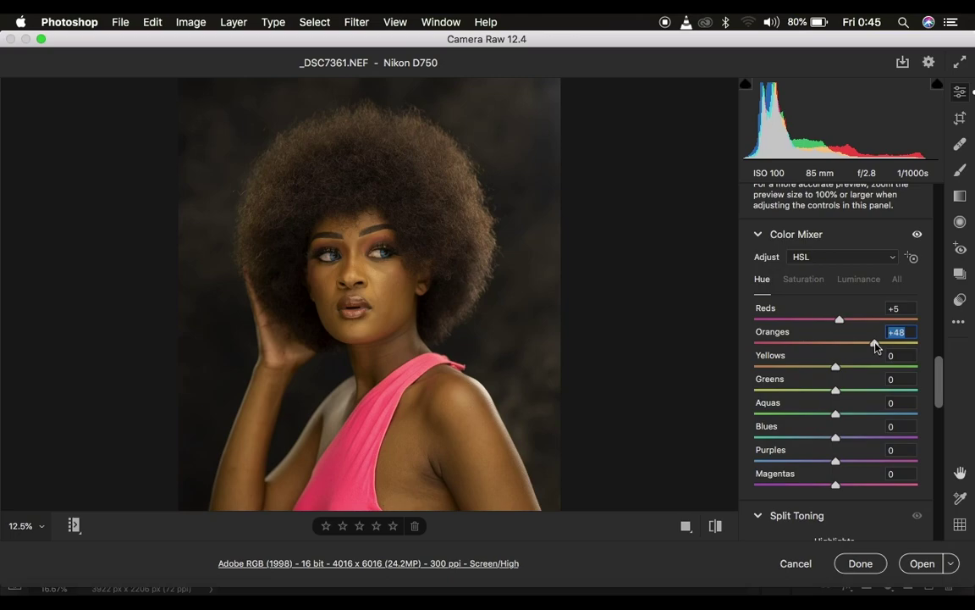
Reset the Oranges hue, set it to +4, and compare the portrait with and without the Color Mixer adjustments.
double_click(874, 343)
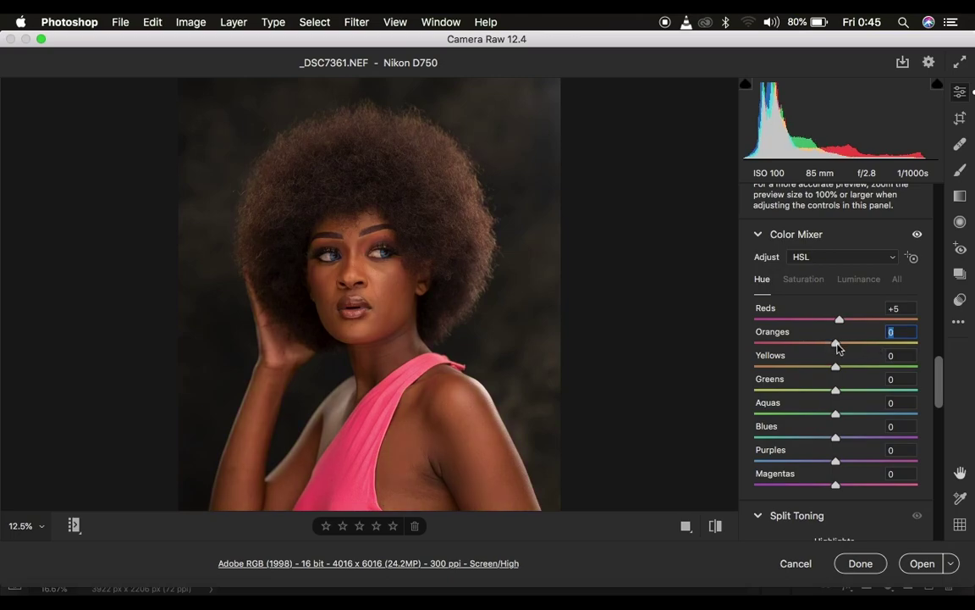
left_click_drag(836, 346, 842, 348)
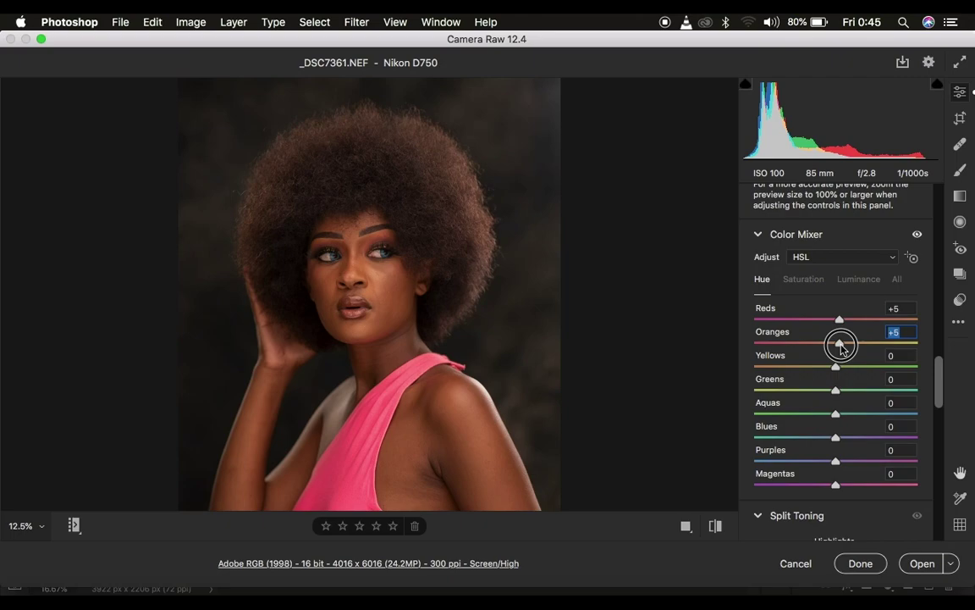
left_click_drag(842, 348, 841, 346)
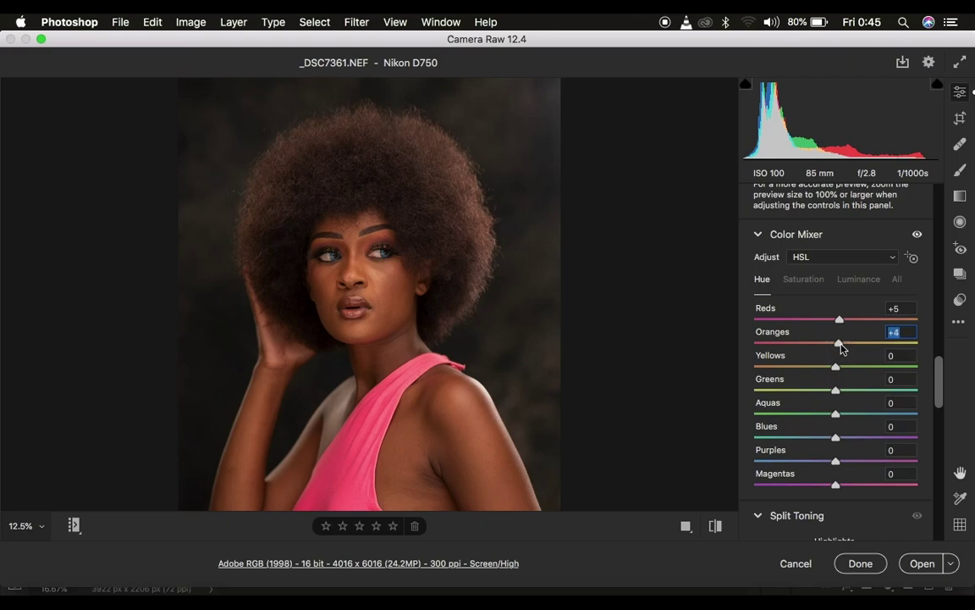
left_click(917, 233)
left_click(918, 235)
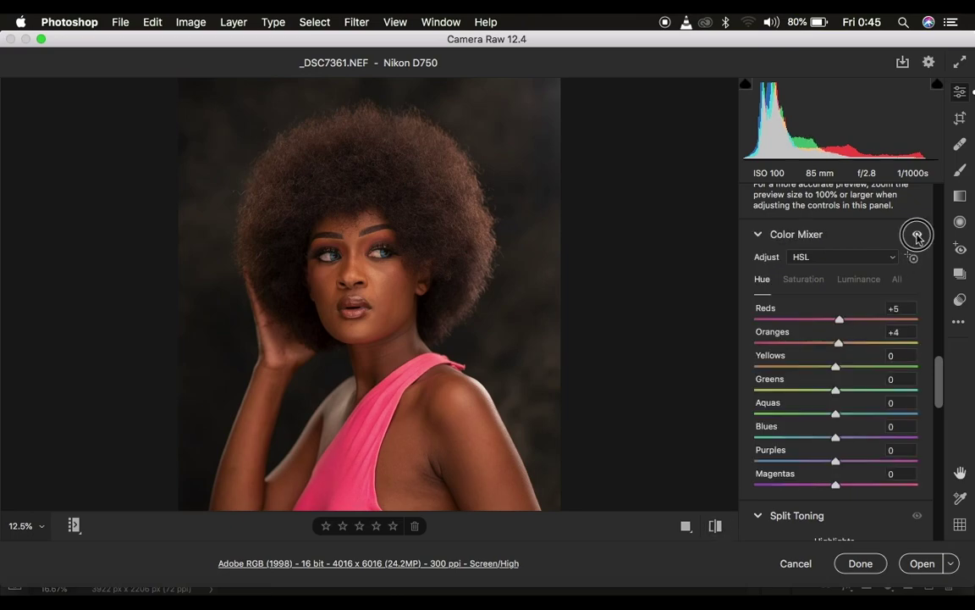
left_click(918, 235)
left_click(918, 235)
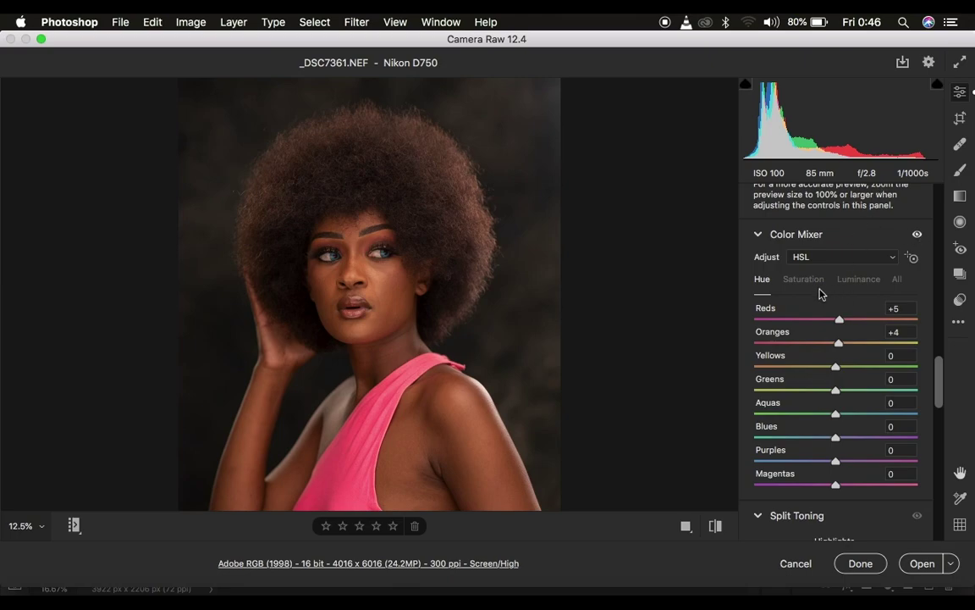
Set the Oranges luminance to -3 in the Color Mixer and compare the portrait with its default settings.
left_click(854, 278)
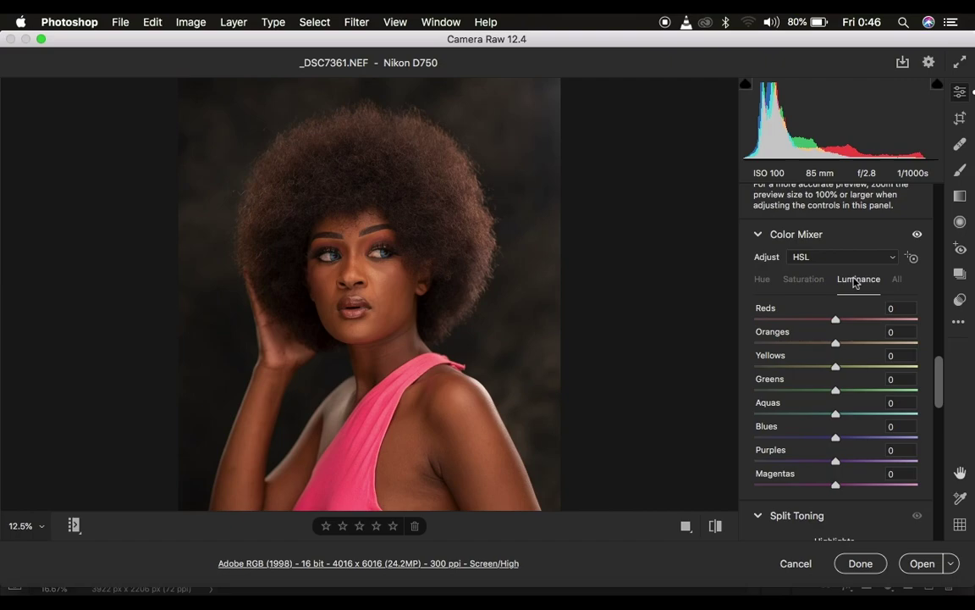
left_click(831, 345)
left_click_drag(827, 346, 809, 351)
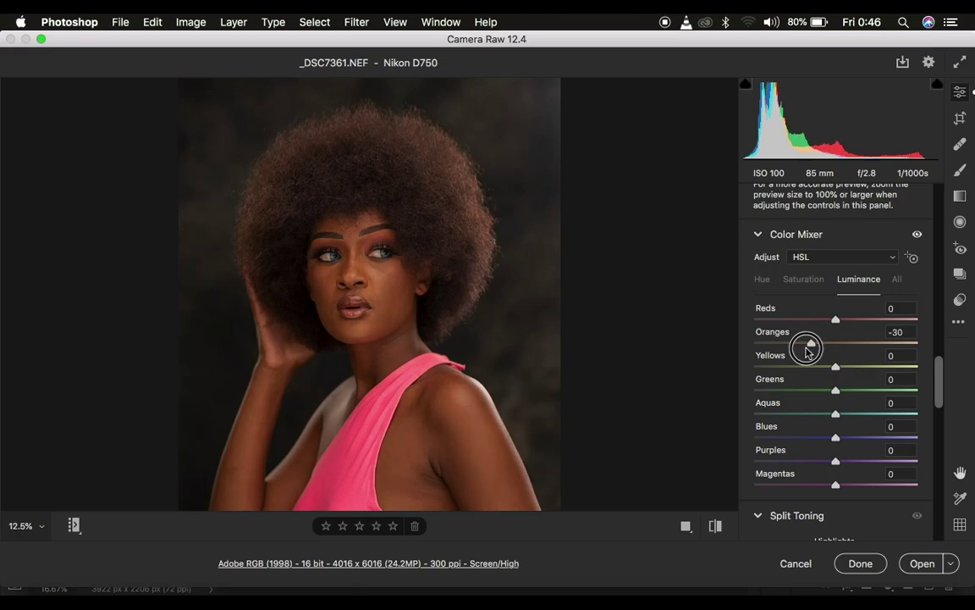
left_click_drag(809, 349, 829, 347)
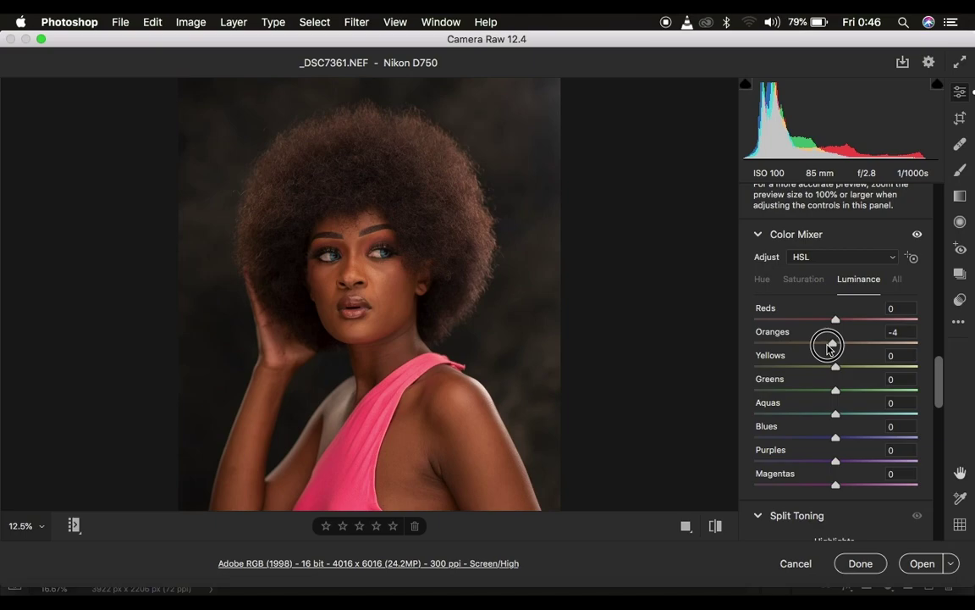
left_click_drag(830, 347, 831, 343)
left_click(715, 525)
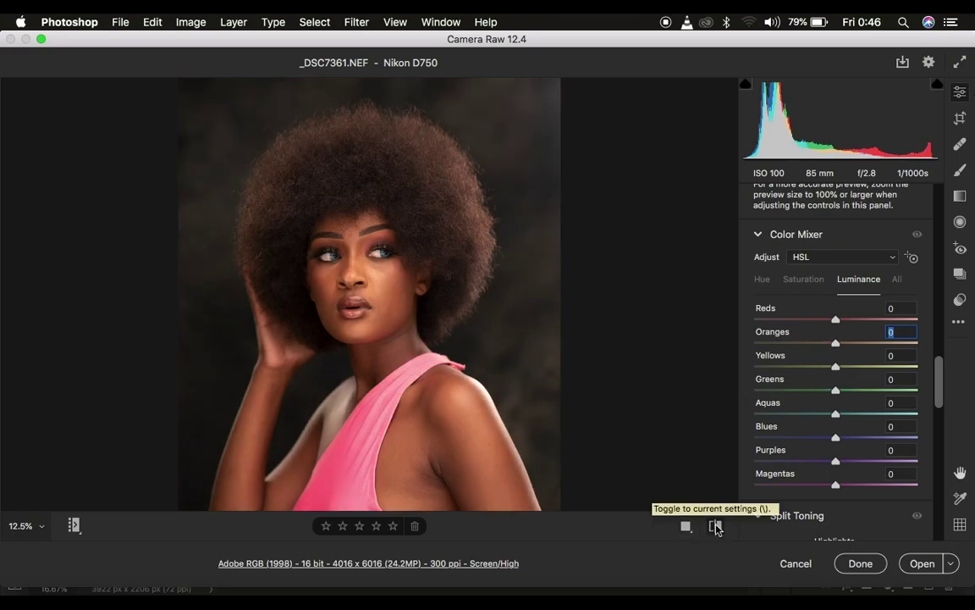
left_click(715, 526)
left_click(716, 526)
left_click(716, 526)
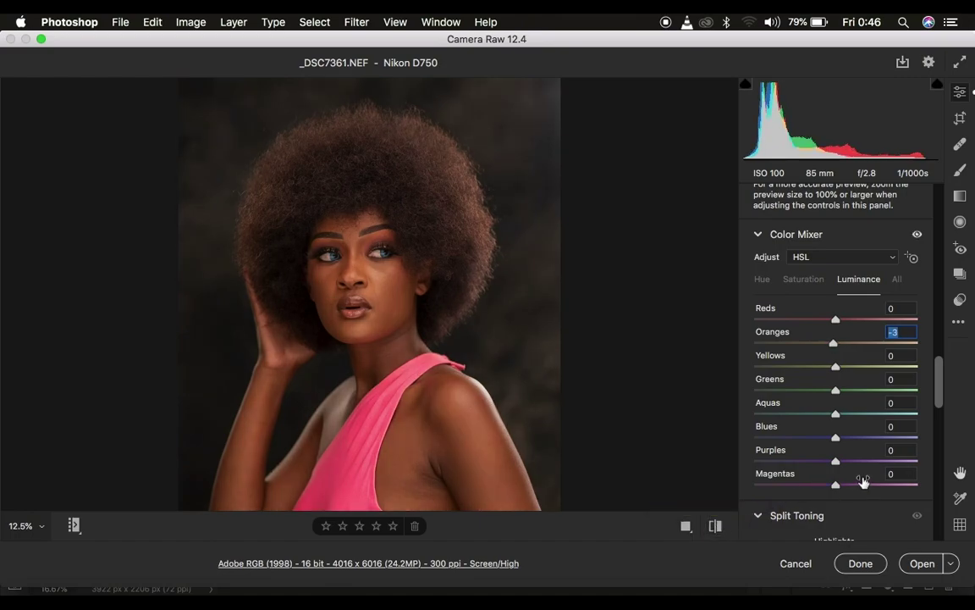
Tint the highlights in Split Toning with hue 122 and saturation 5.
scroll(863, 481, "down", 8)
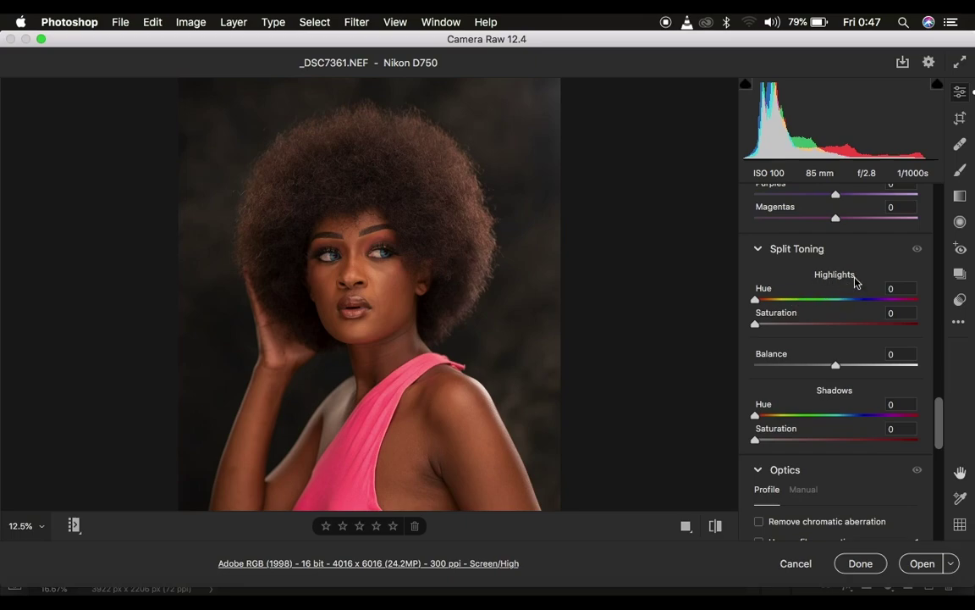
left_click(762, 325)
left_click_drag(762, 325, 793, 329)
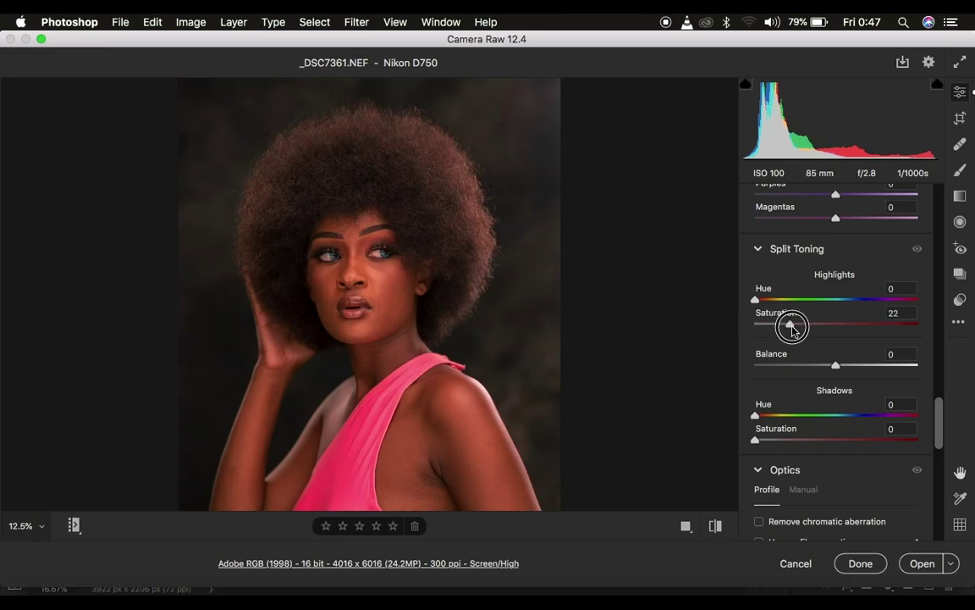
left_click(759, 299)
left_click_drag(768, 301, 766, 332)
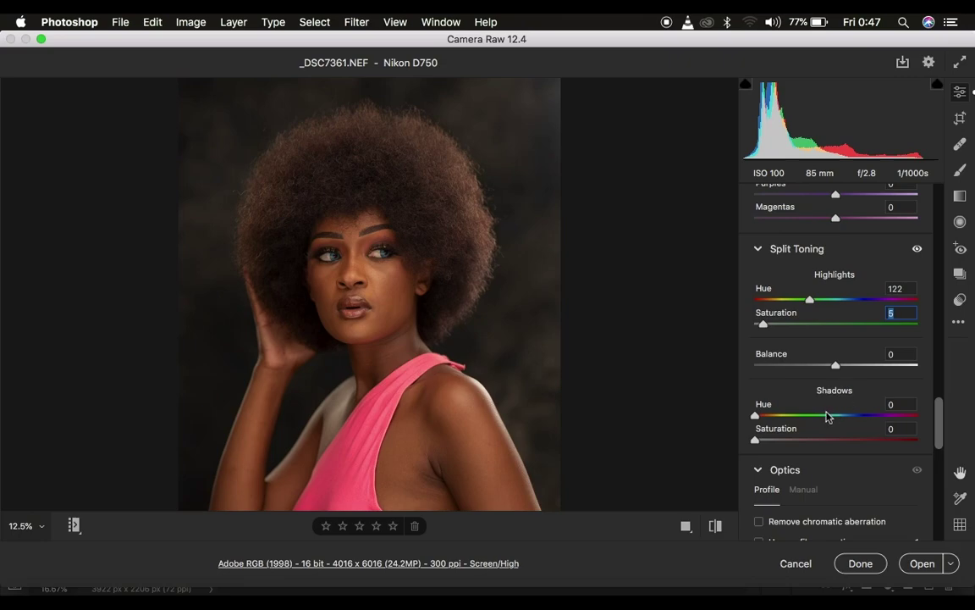
Set the Split Toning shadows to hue 190 and saturation 7, and compare the portrait with and without Split Toning.
left_click_drag(760, 444, 798, 442)
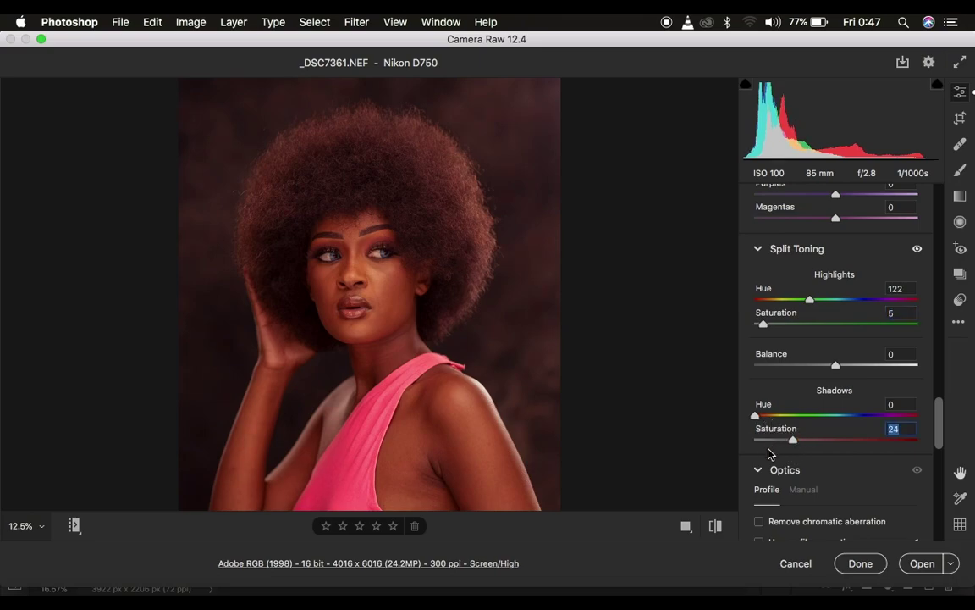
left_click_drag(776, 420, 840, 423)
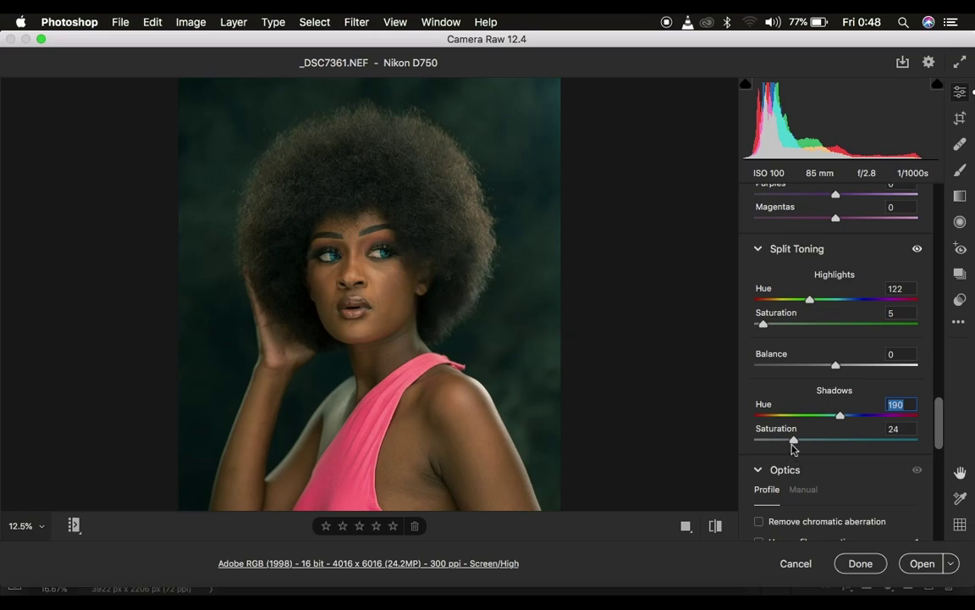
left_click_drag(794, 441, 766, 444)
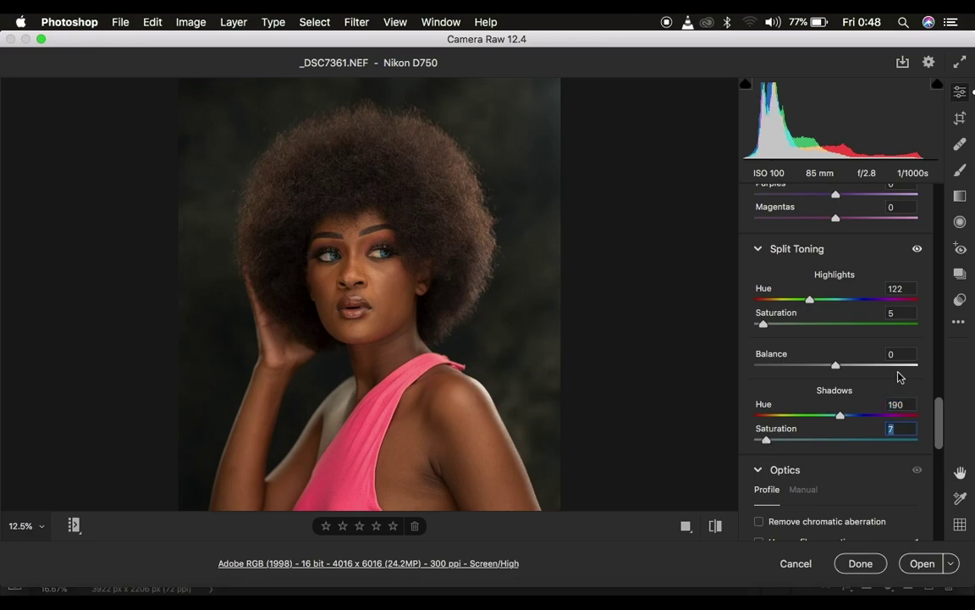
left_click(916, 251)
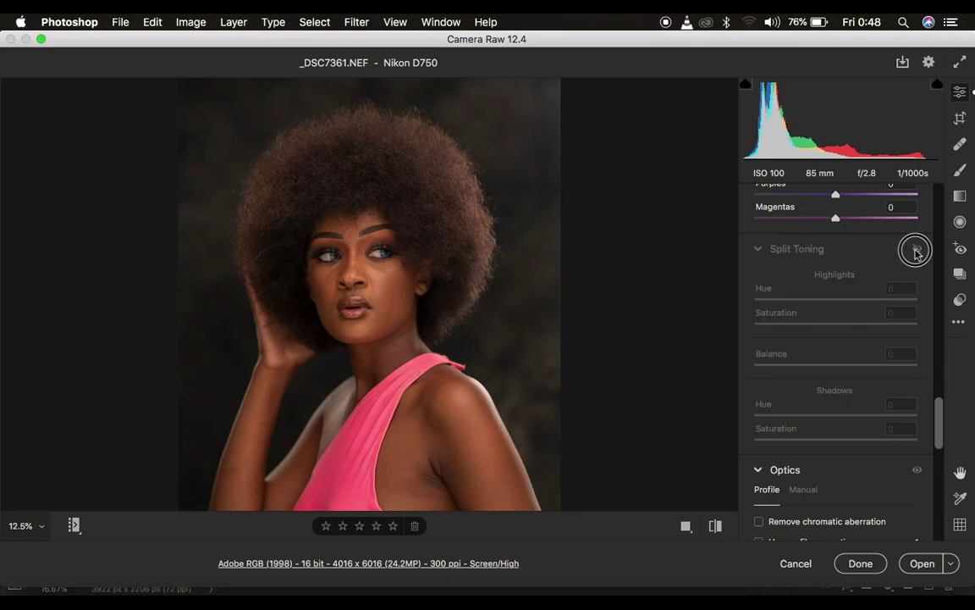
left_click(916, 251)
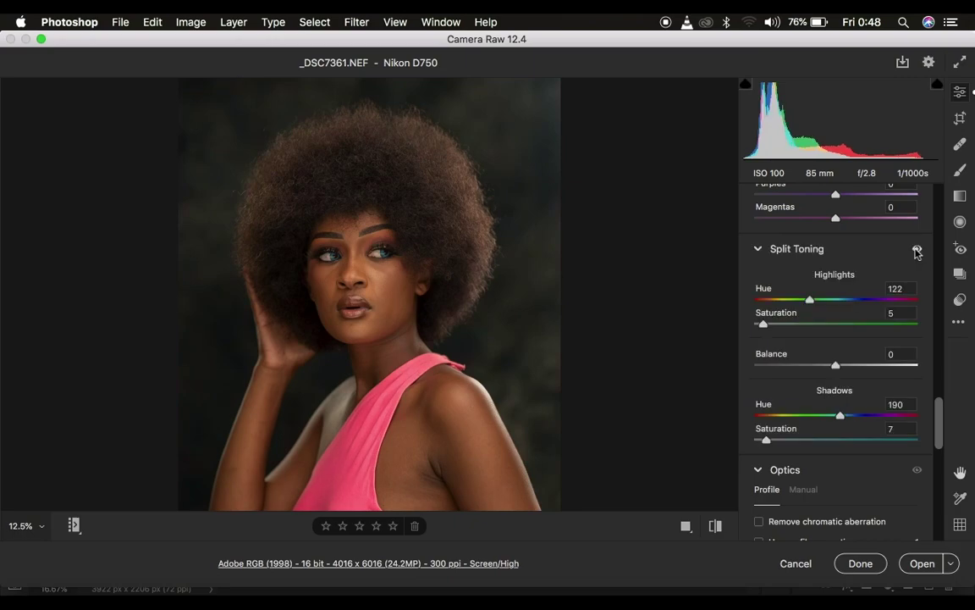
left_click(916, 250)
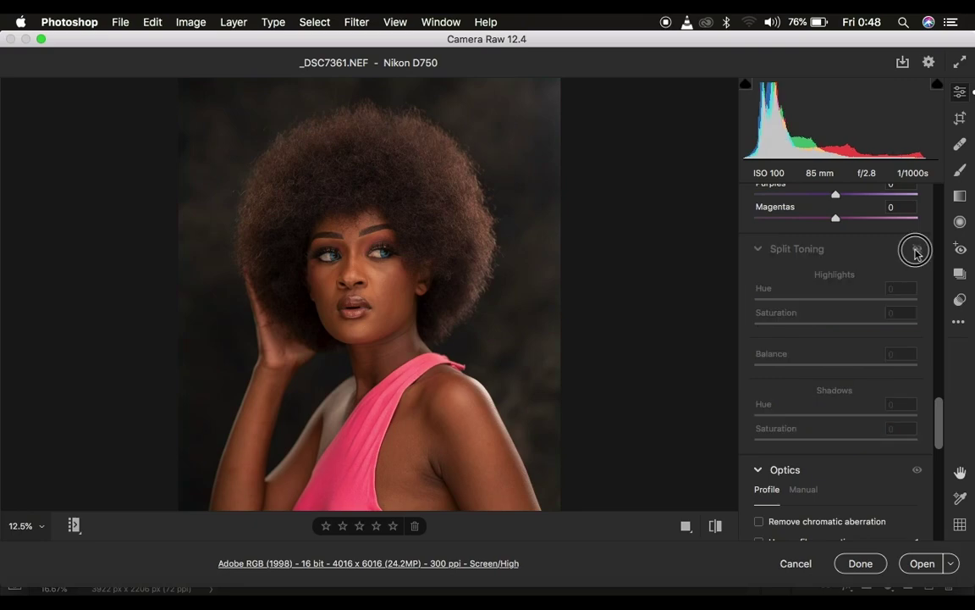
left_click(917, 250)
left_click(916, 251)
left_click(916, 251)
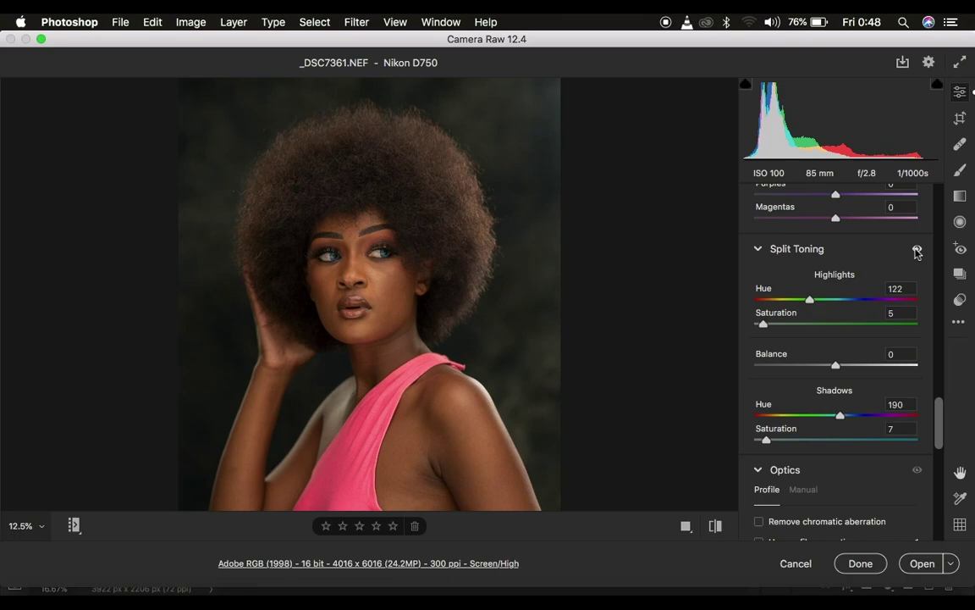
Lower the Split Toning shadows saturation to 6 and compare the portrait with its default settings.
left_click(766, 441)
left_click_drag(767, 444, 763, 442)
left_click(719, 531)
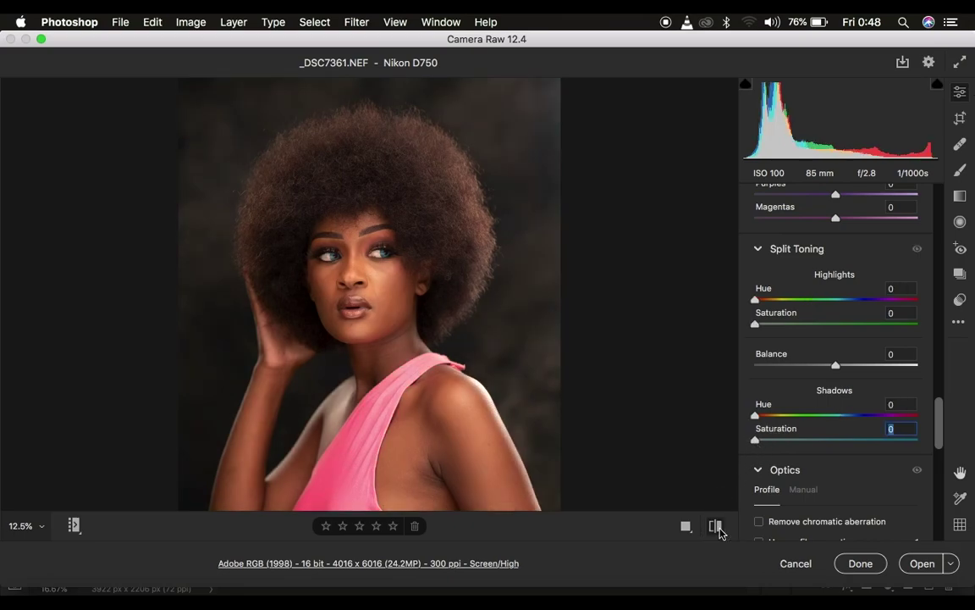
left_click(720, 530)
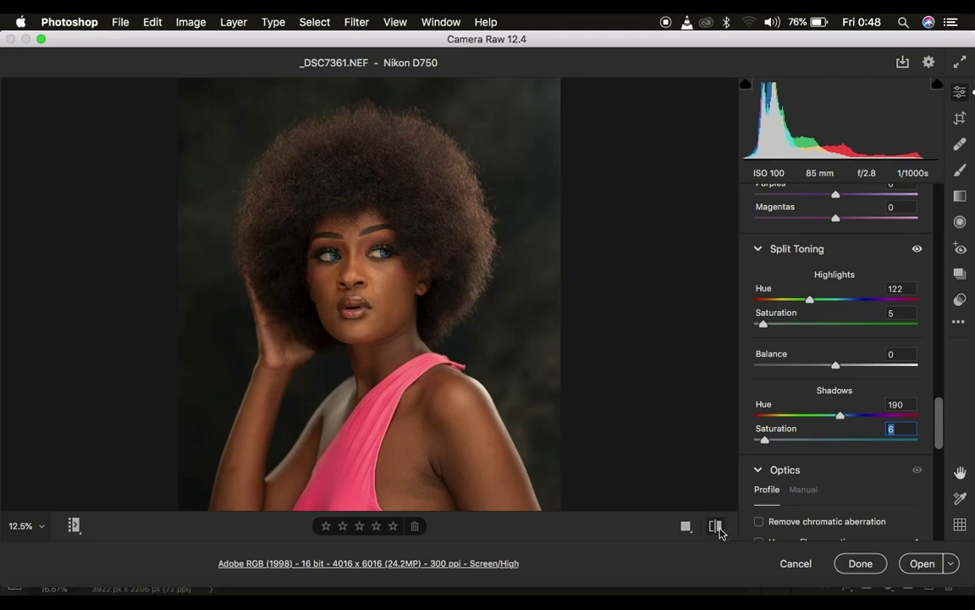
left_click(719, 531)
left_click(718, 530)
Set the Oranges hue to -3 in the Color Mixer and compare the portrait with its default settings.
scroll(880, 358, "up", 6)
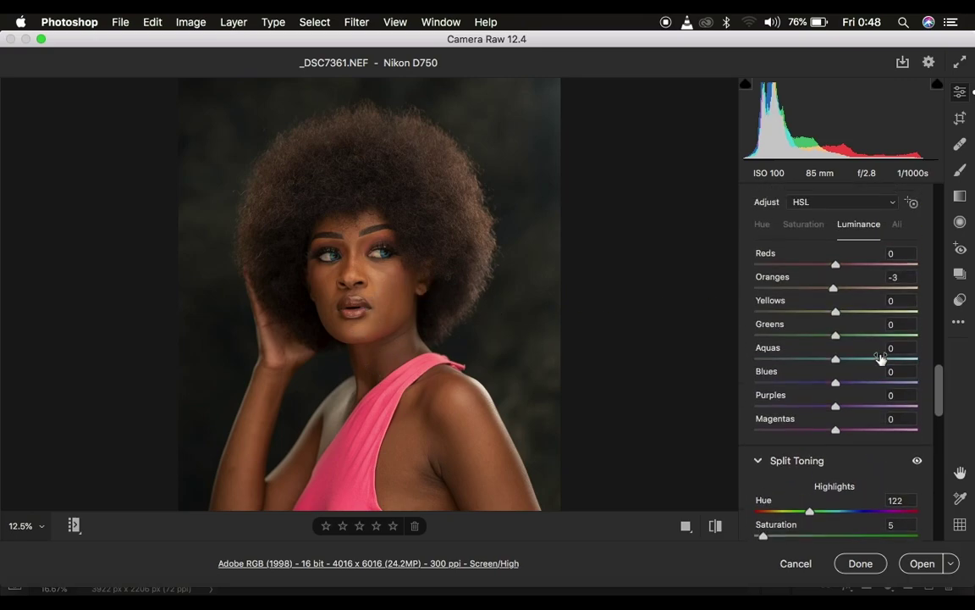
scroll(881, 358, "up", 1)
left_click(762, 308)
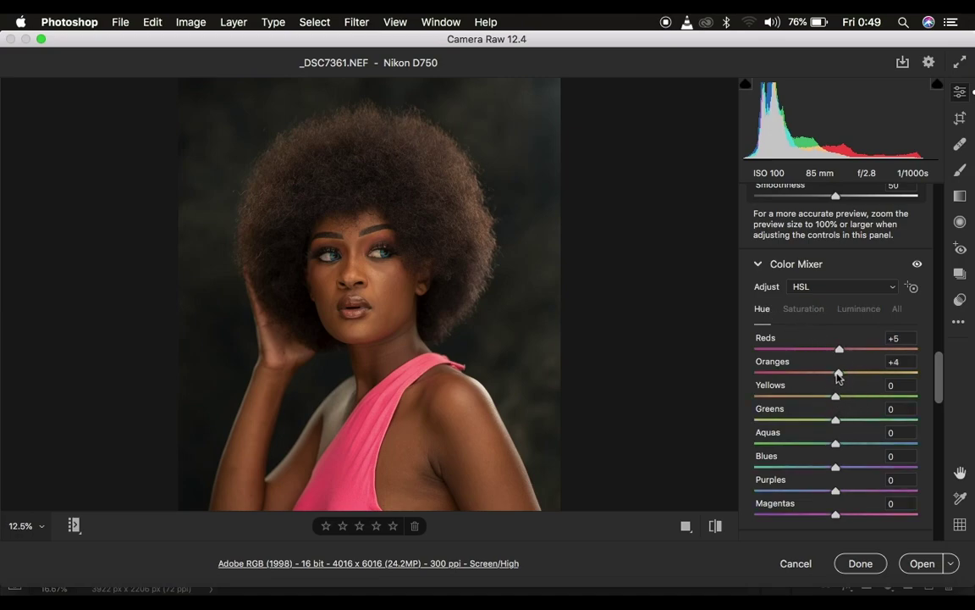
left_click_drag(840, 378, 832, 380)
left_click(714, 525)
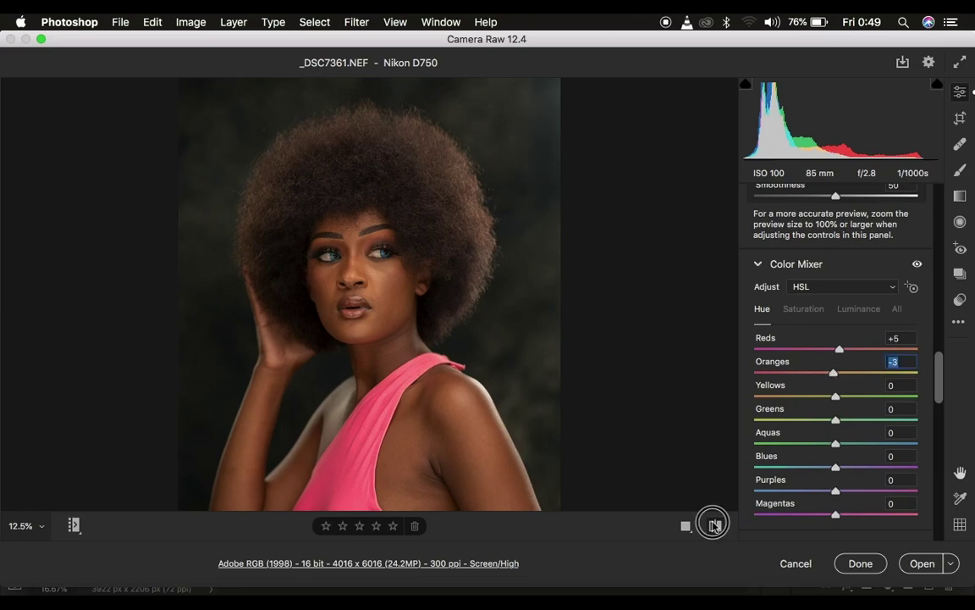
left_click(714, 526)
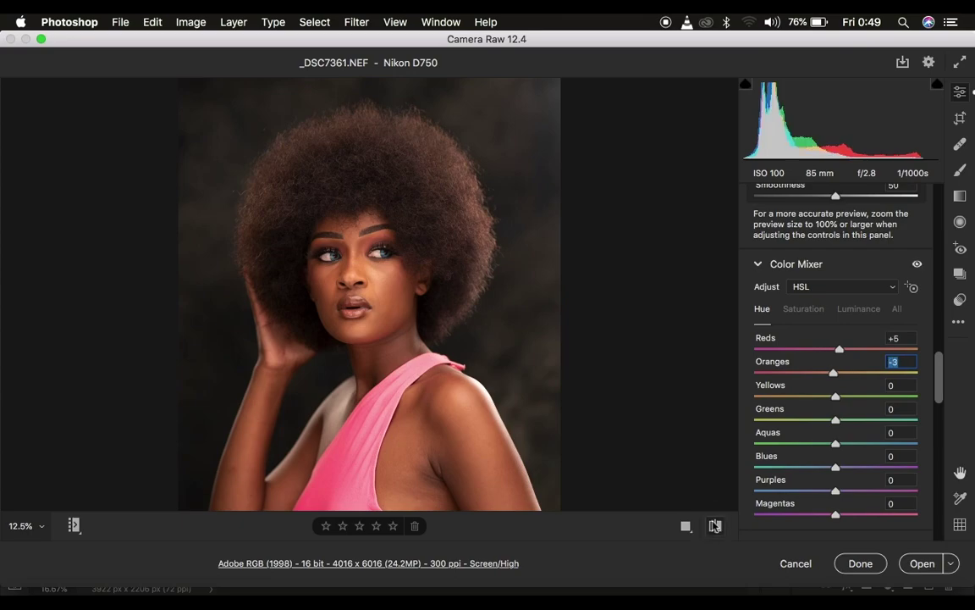
left_click(714, 525)
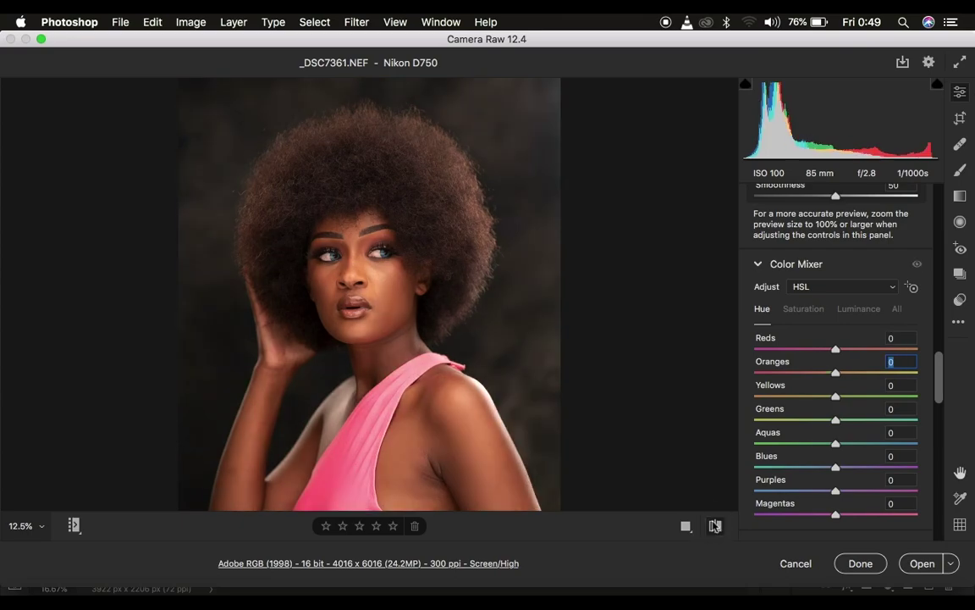
left_click(714, 526)
left_click(713, 525)
left_click(714, 526)
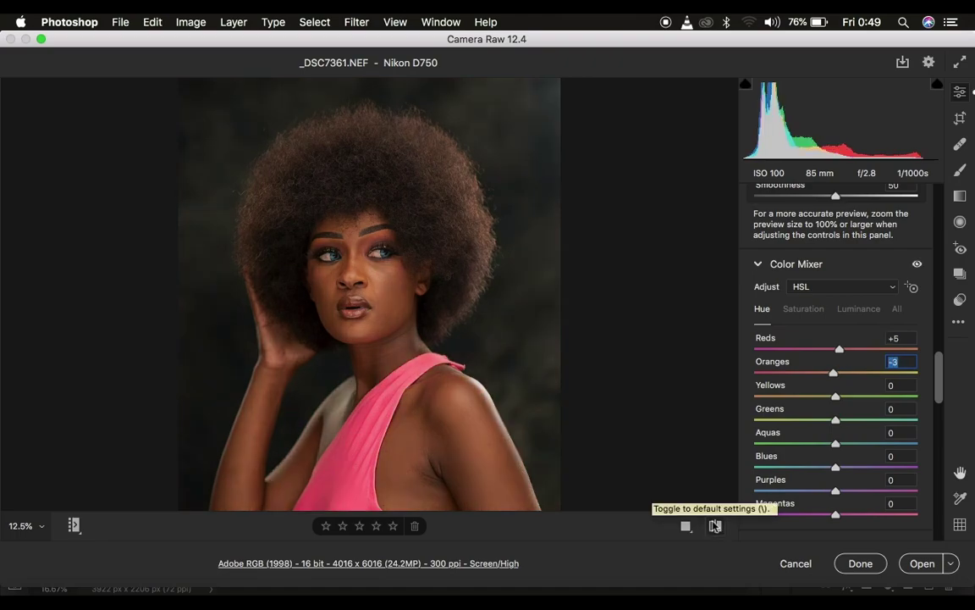
Try a Blue Primary saturation of +50 in Calibration and compare the portrait with and without the Calibration adjustment.
scroll(876, 476, "down", 20)
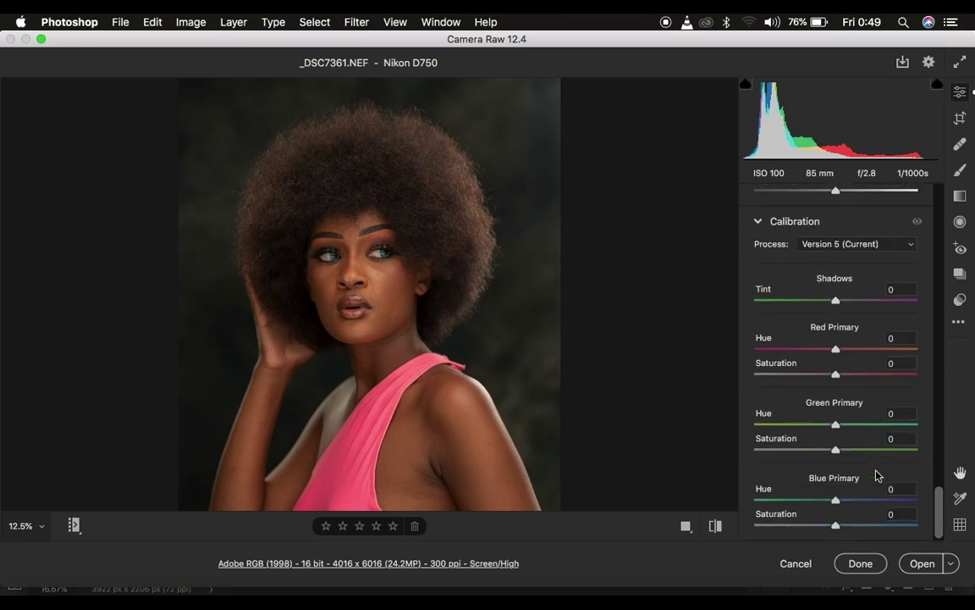
left_click_drag(837, 528, 877, 528)
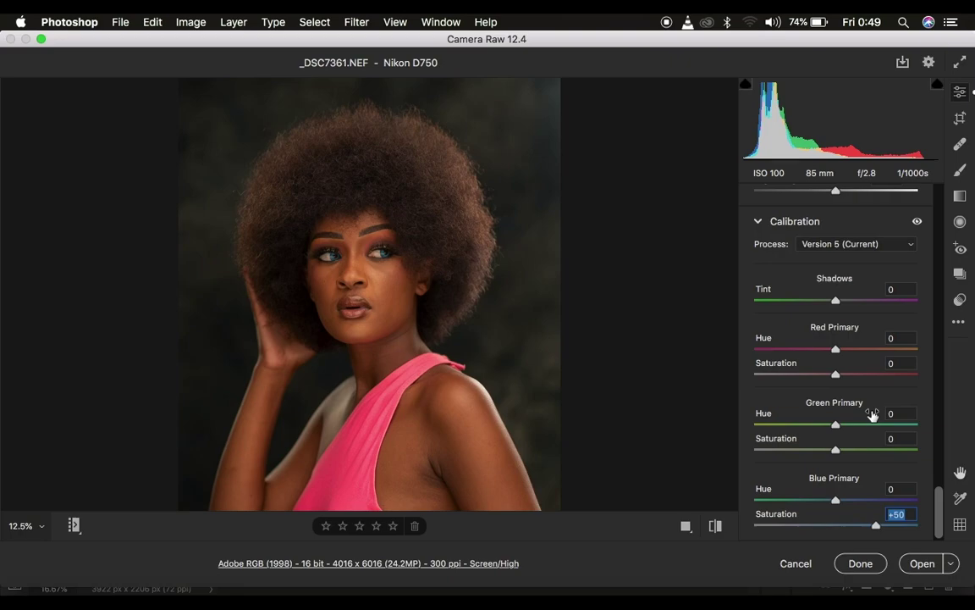
left_click(917, 221)
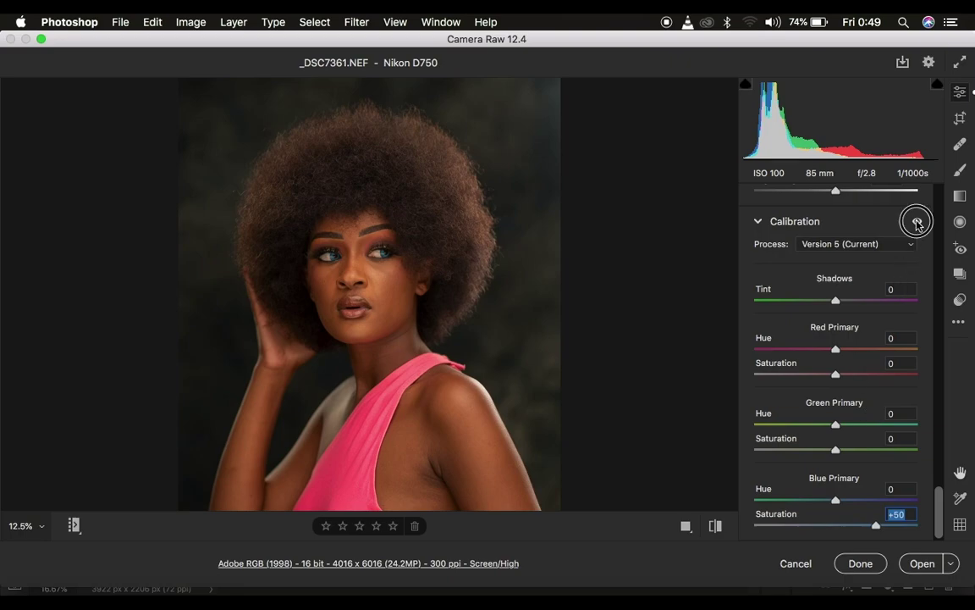
left_click(917, 221)
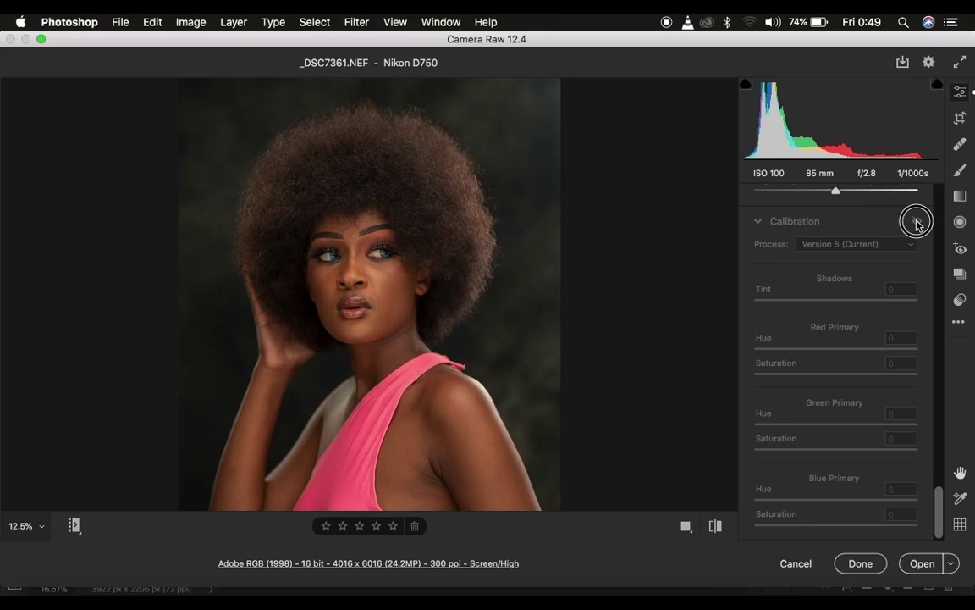
left_click(917, 221)
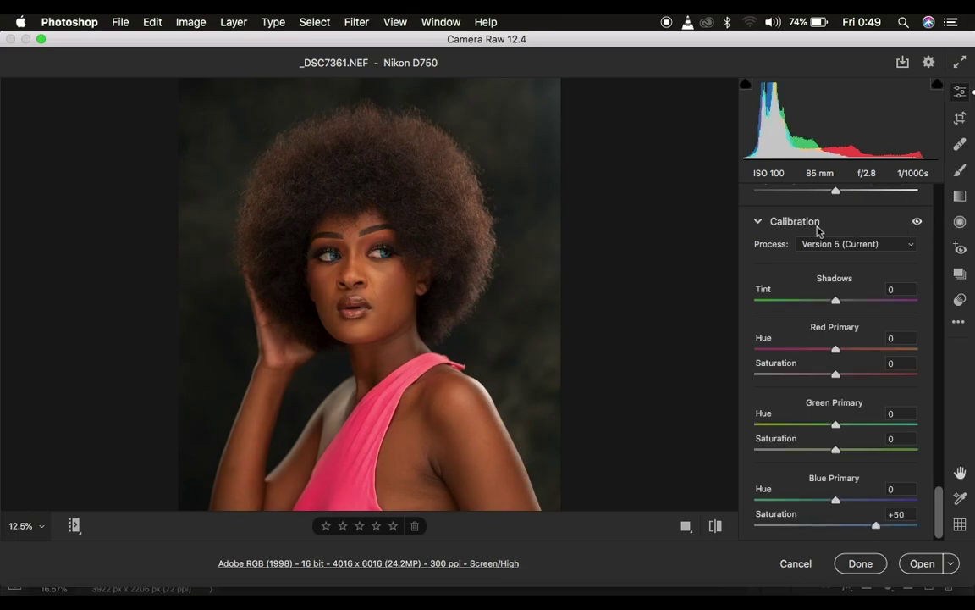
left_click(917, 221)
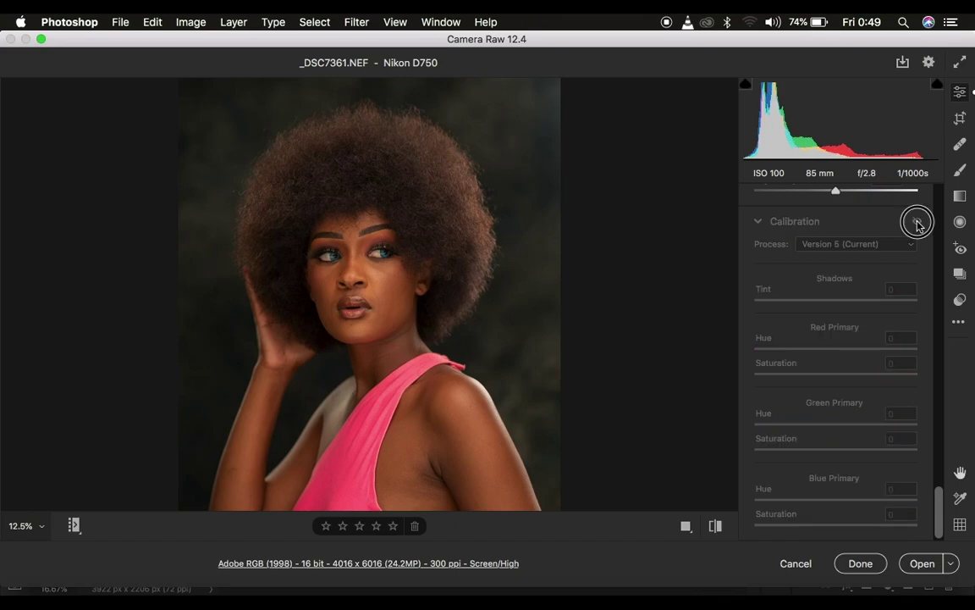
left_click(917, 221)
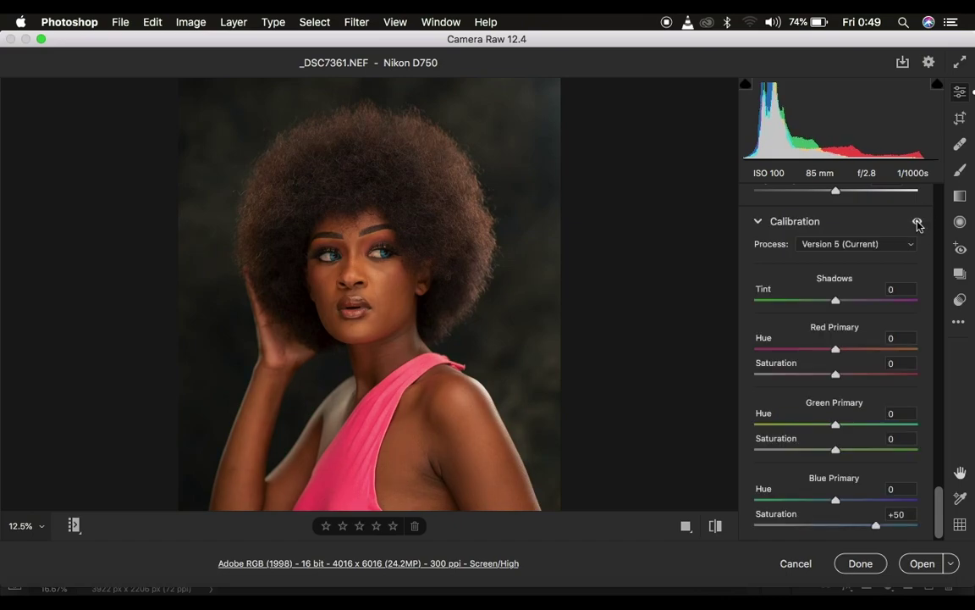
Set the Blue Primary saturation to +9 in Calibration and compare the portrait with its default settings.
left_click_drag(874, 526, 844, 524)
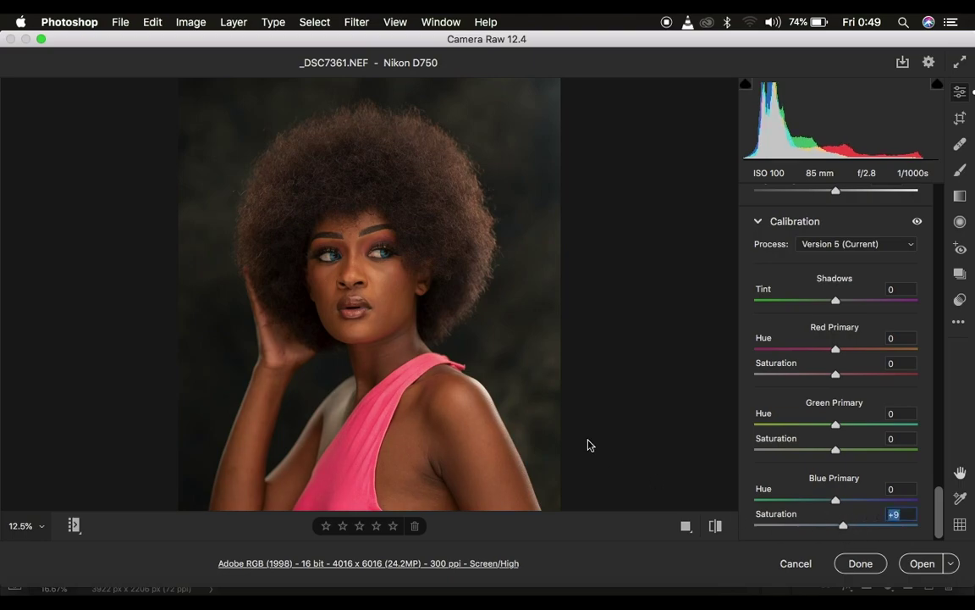
left_click(714, 526)
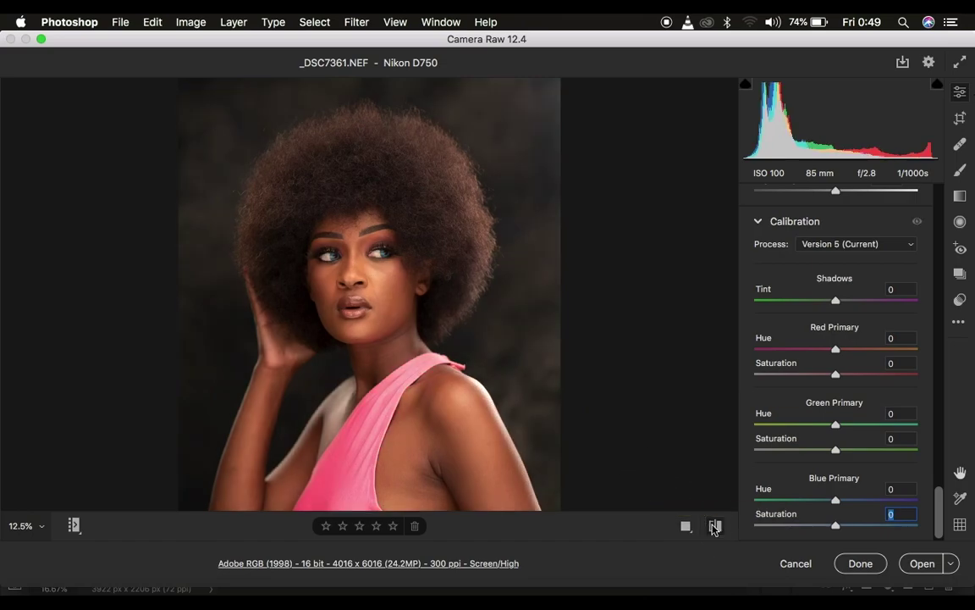
left_click(714, 526)
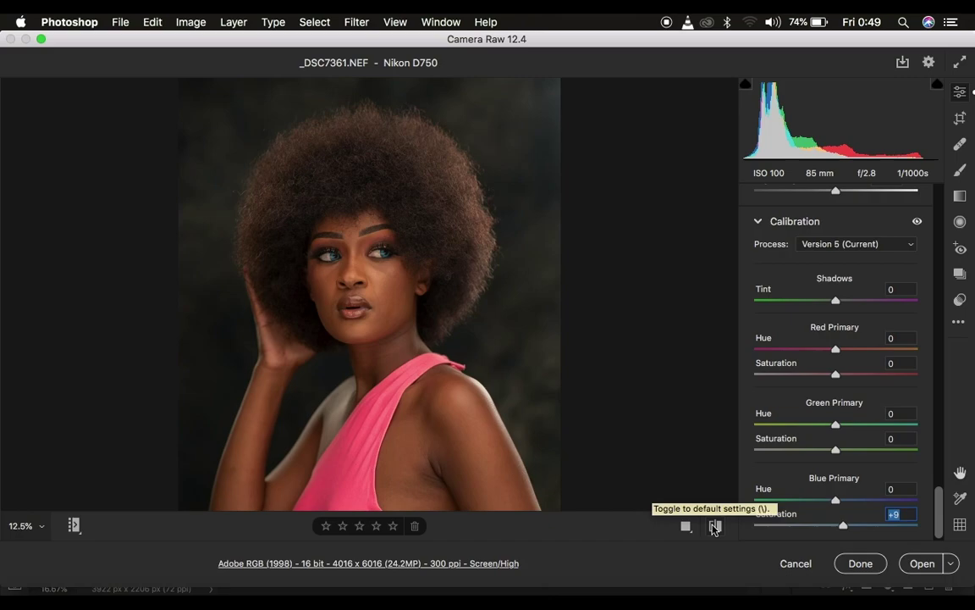